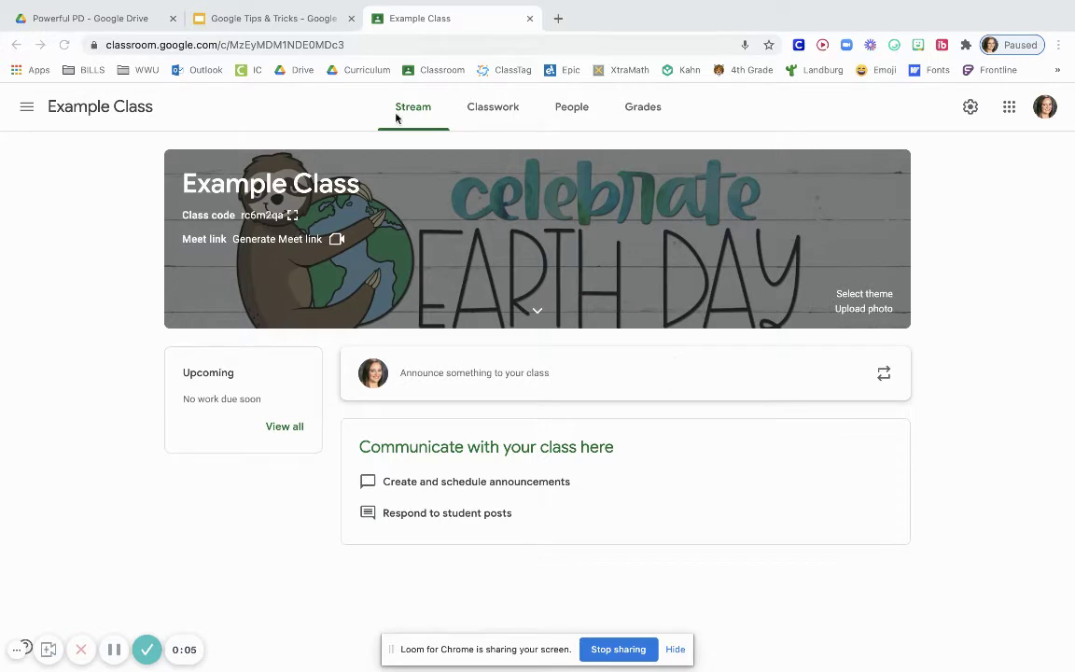
# Add a new topic named Math to the class's Classwork page.
pyautogui.click(493, 107)
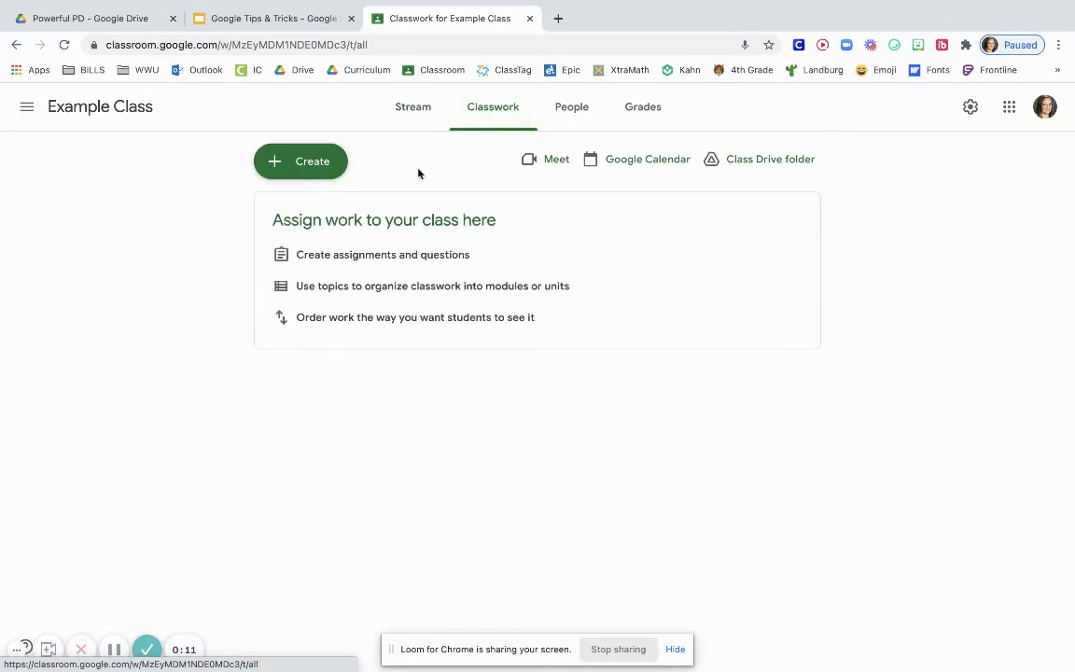
pyautogui.click(299, 164)
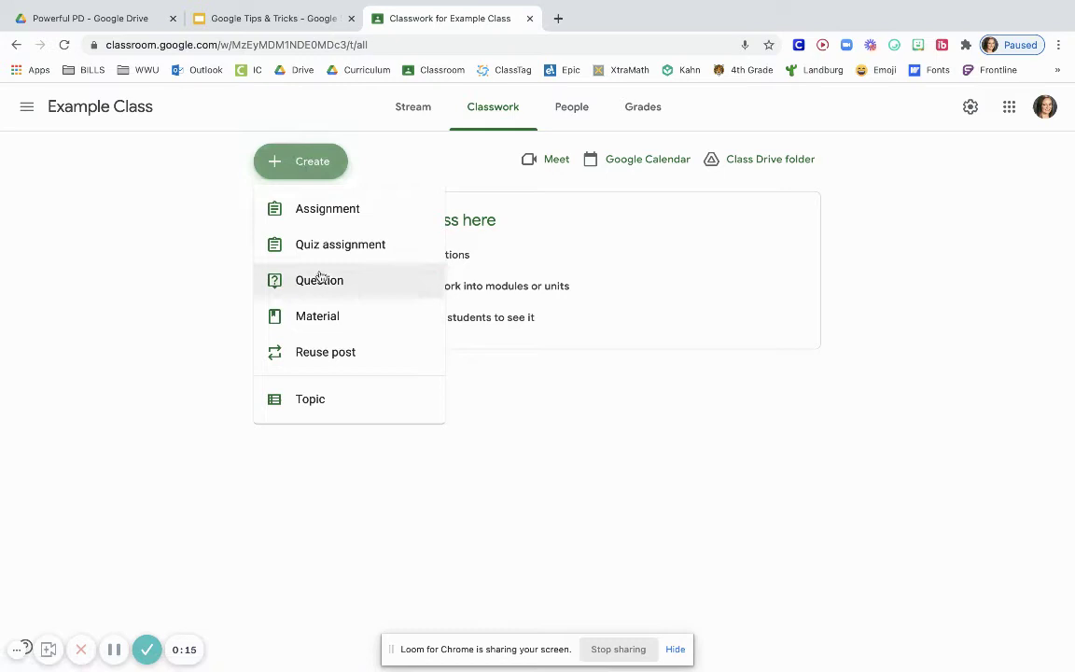
pyautogui.click(321, 401)
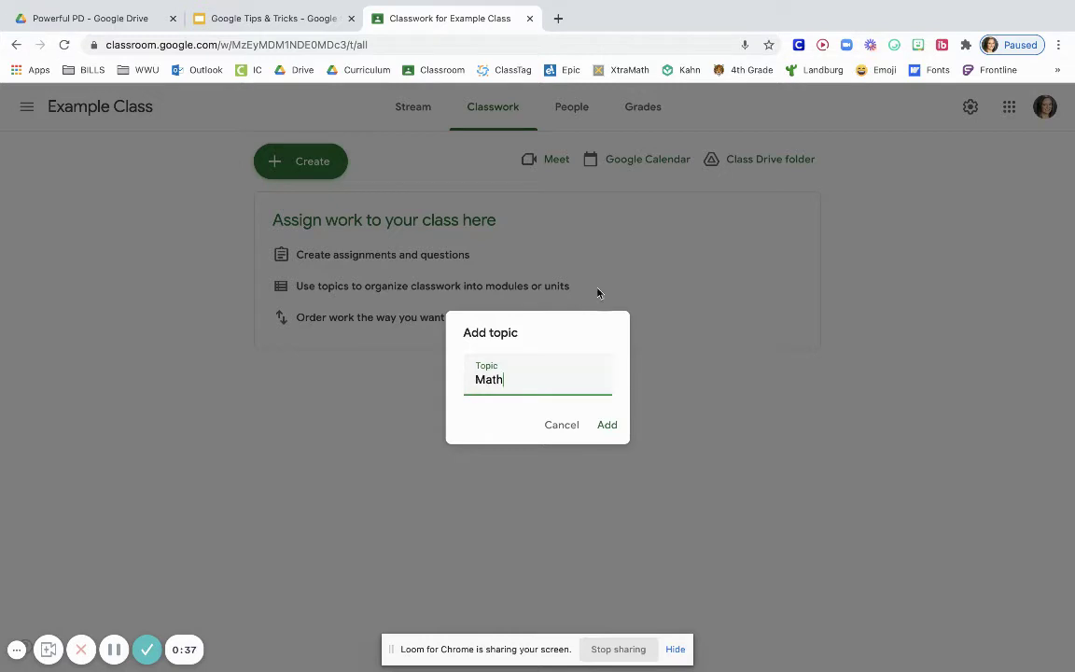
pyautogui.click(607, 426)
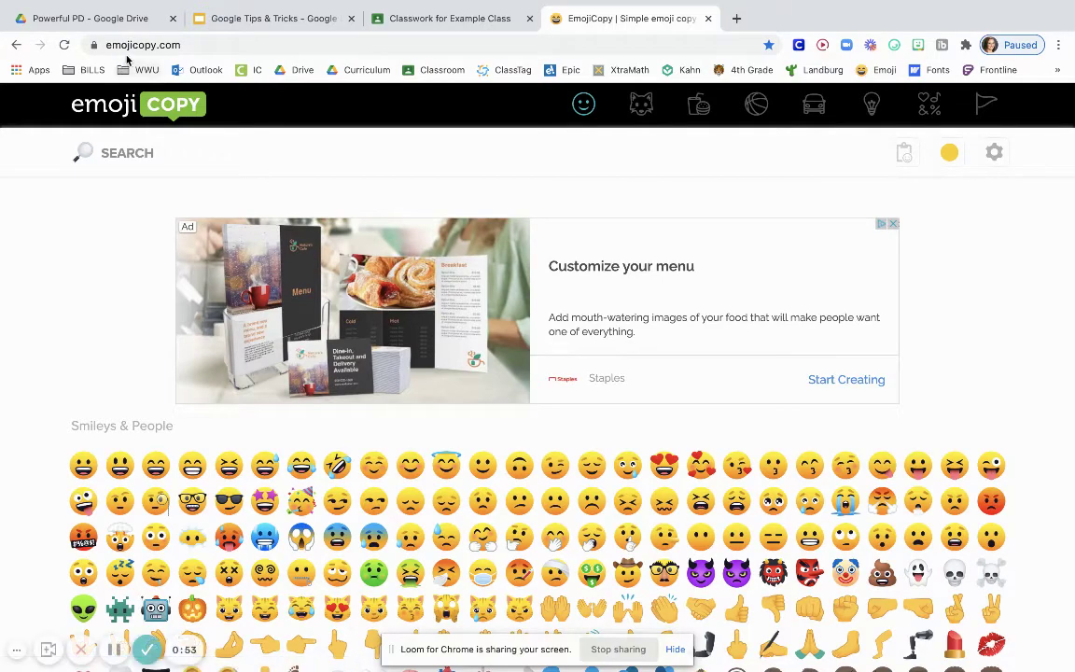
# Browse the emoji categories on emojicopy.com and copy the red 100 emoji from the Symbols section.
pyautogui.scroll(-2, 264, 429)
pyautogui.scroll(-10, 264, 429)
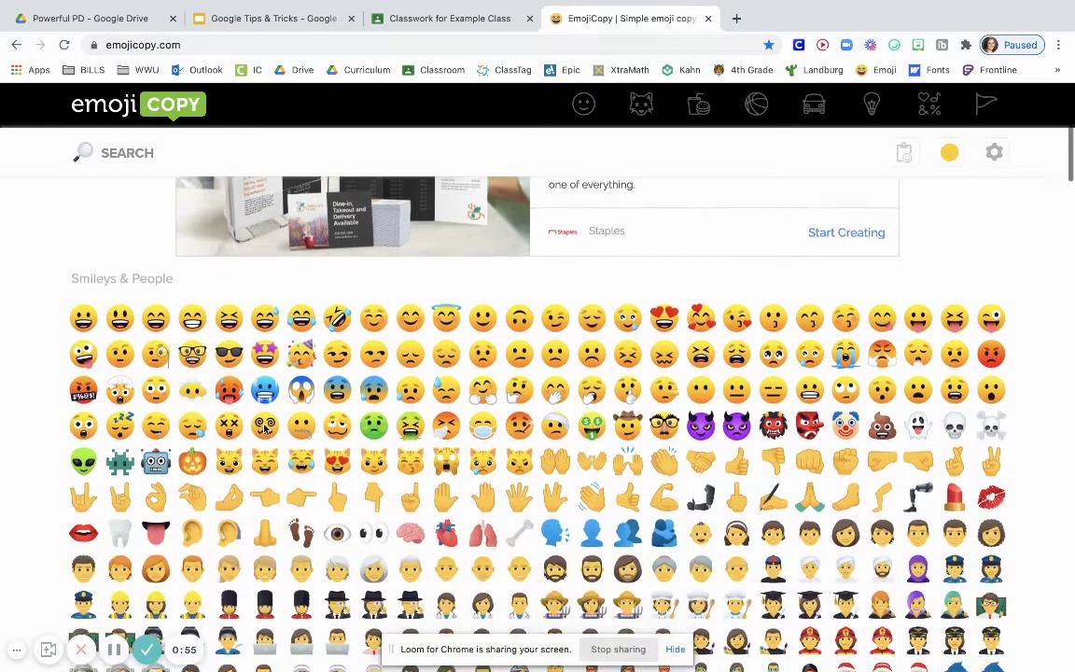
pyautogui.scroll(-10, 264, 427)
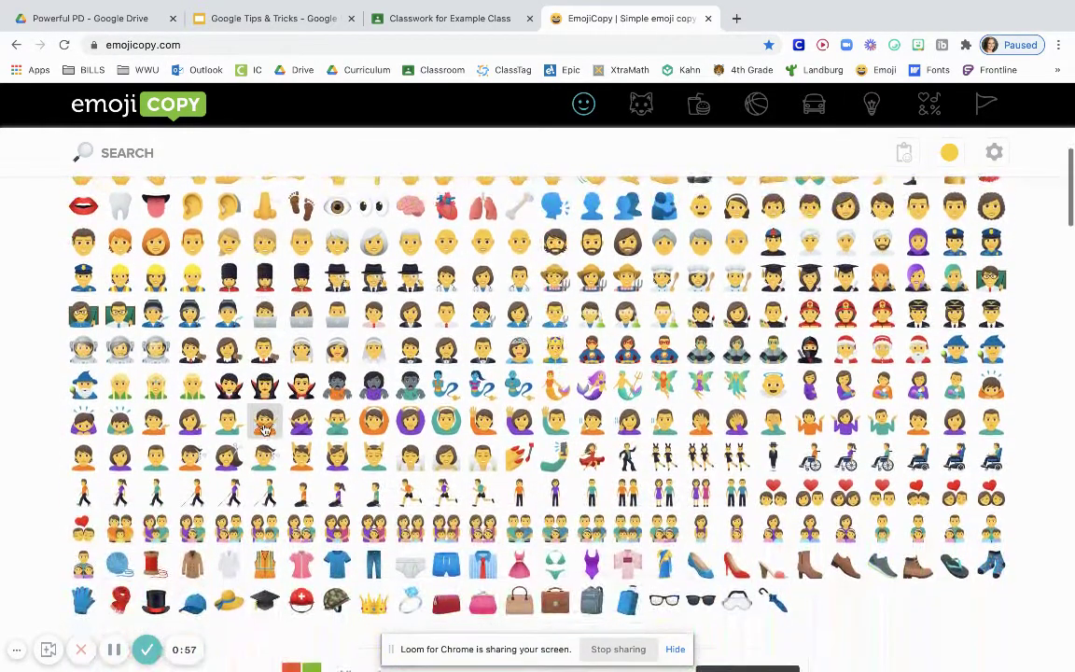
pyautogui.scroll(-10, 264, 427)
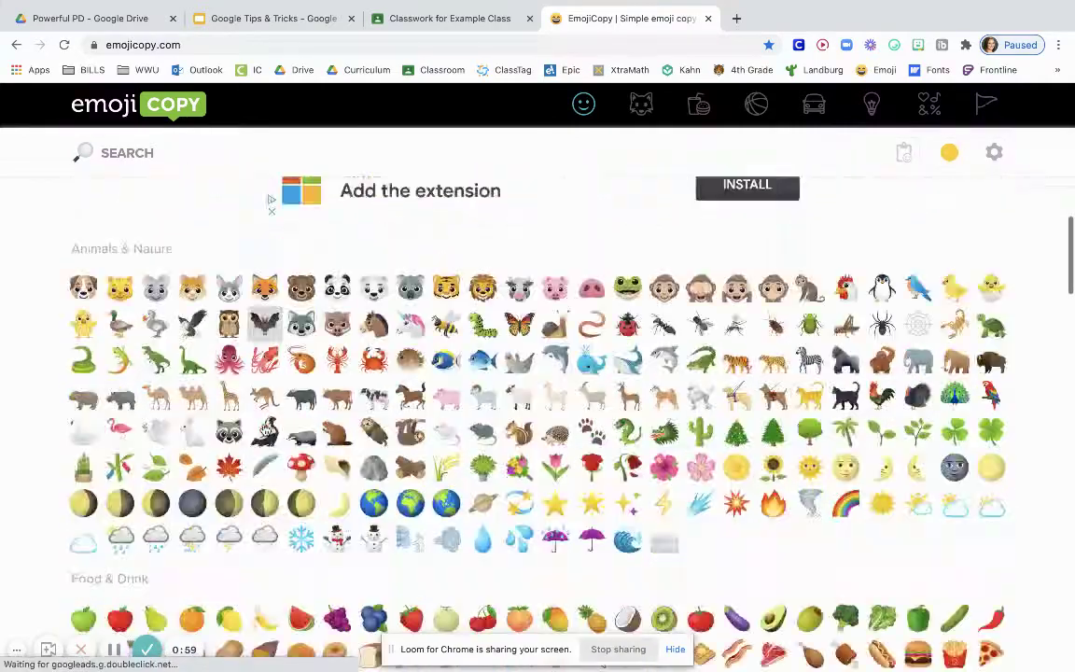
pyautogui.scroll(-10, 264, 429)
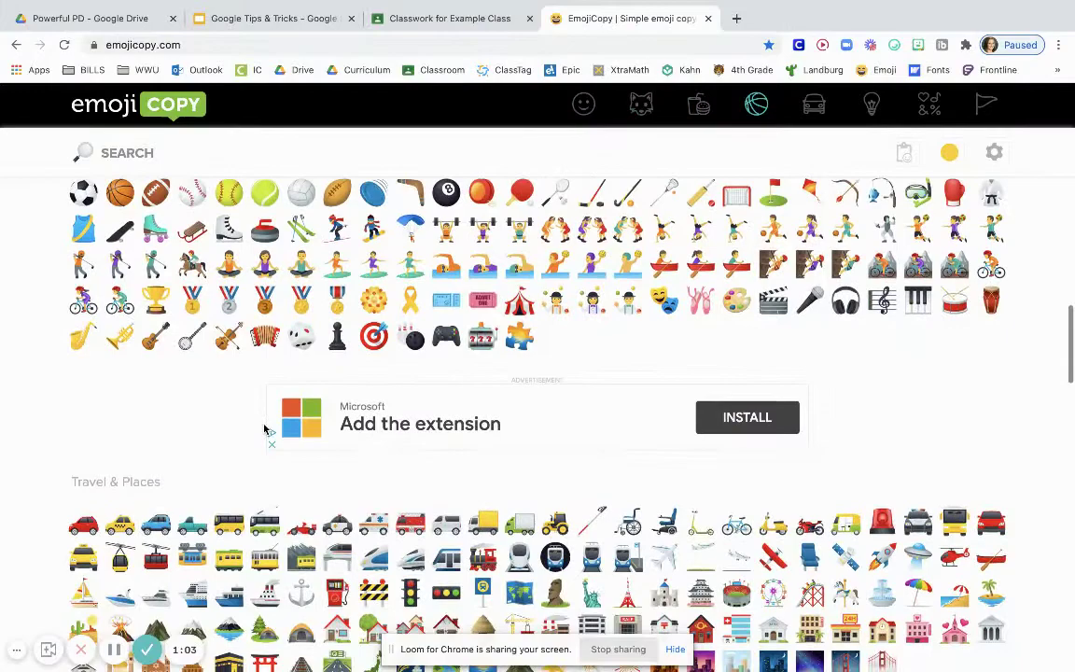
pyautogui.scroll(-2, 264, 430)
pyautogui.scroll(-5, 264, 430)
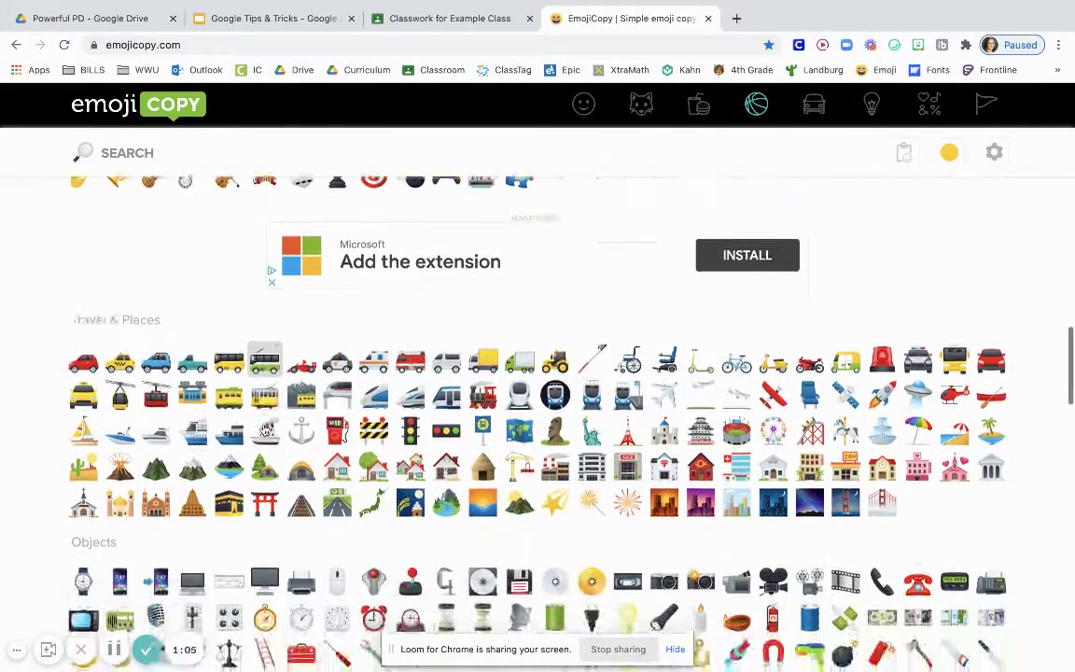
pyautogui.scroll(-2, 264, 429)
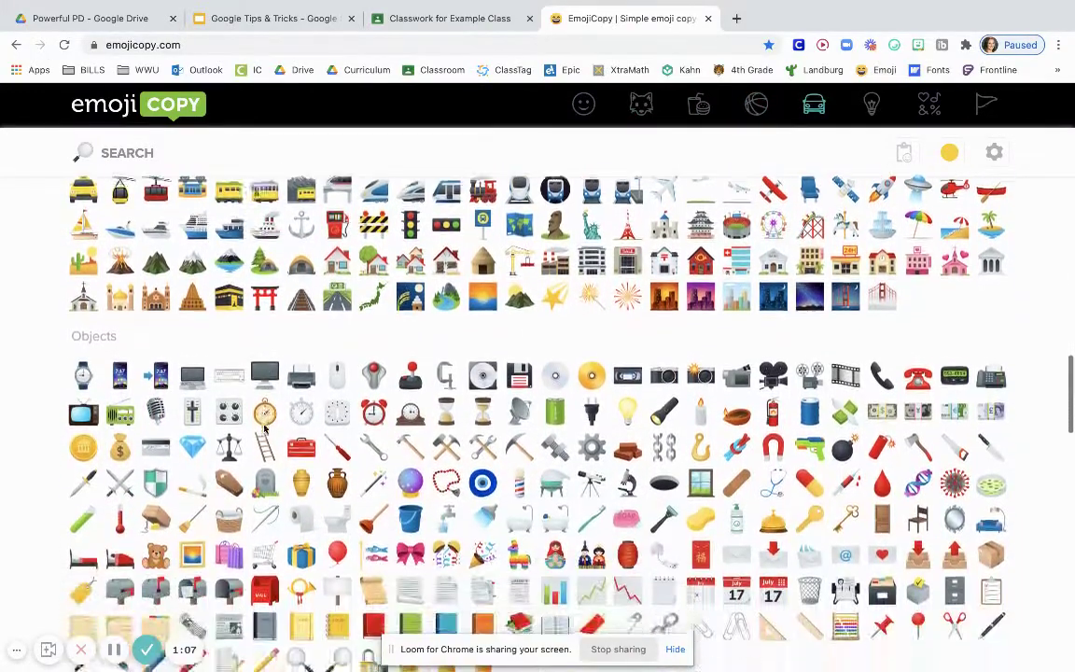
pyautogui.scroll(-2, 264, 429)
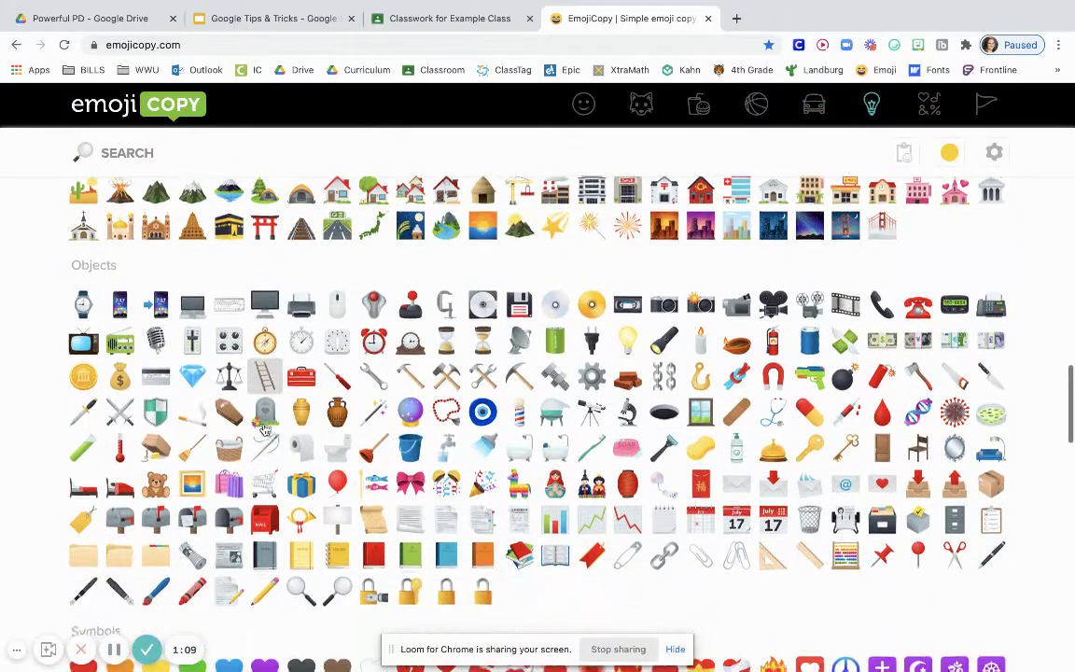
pyautogui.scroll(-2, 264, 429)
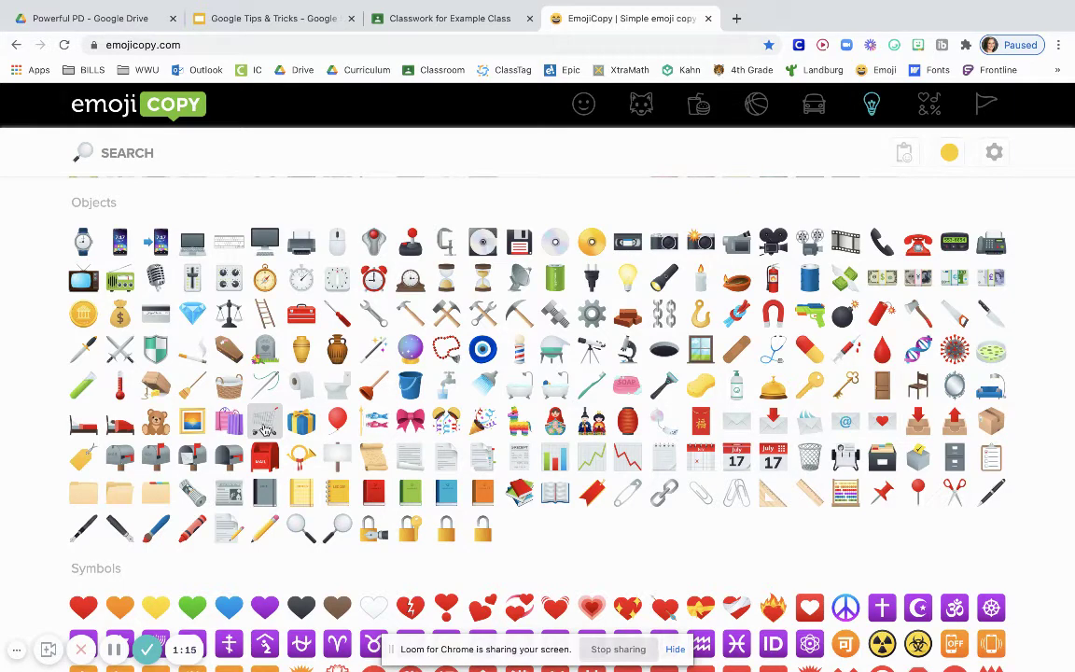
pyautogui.scroll(-2, 264, 429)
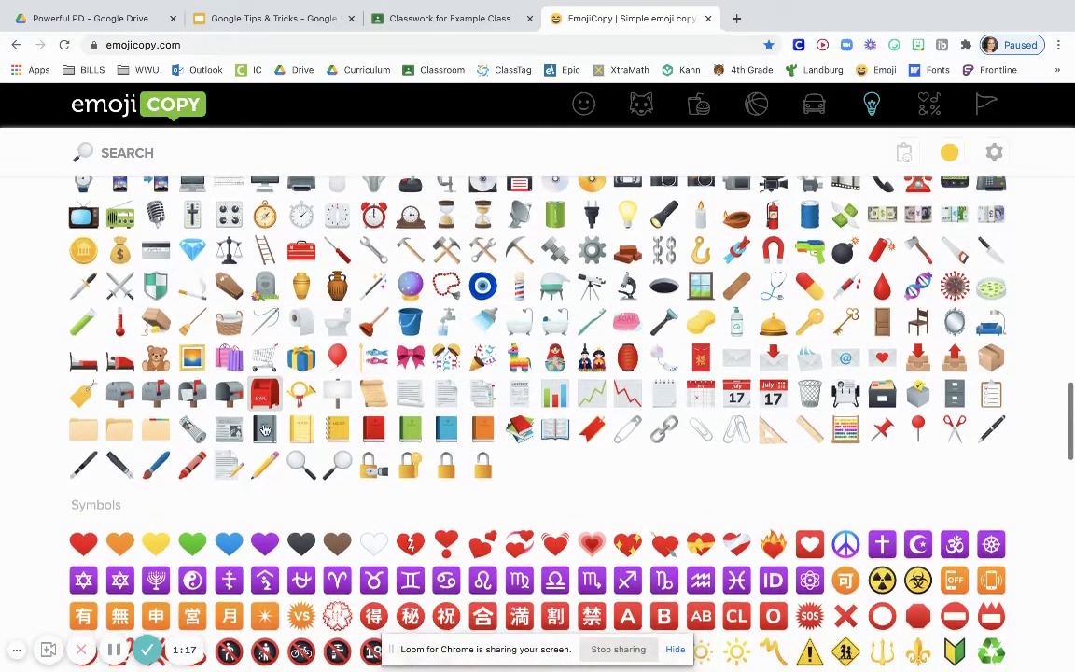
pyautogui.scroll(-3, 264, 429)
pyautogui.scroll(-5, 264, 427)
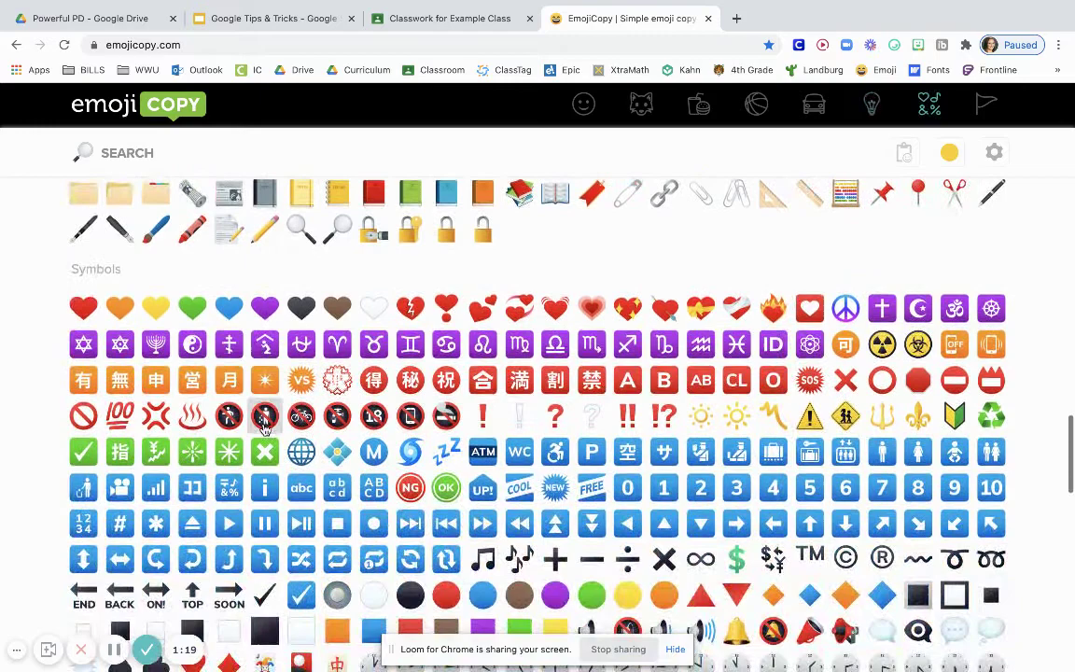
pyautogui.scroll(-4, 264, 427)
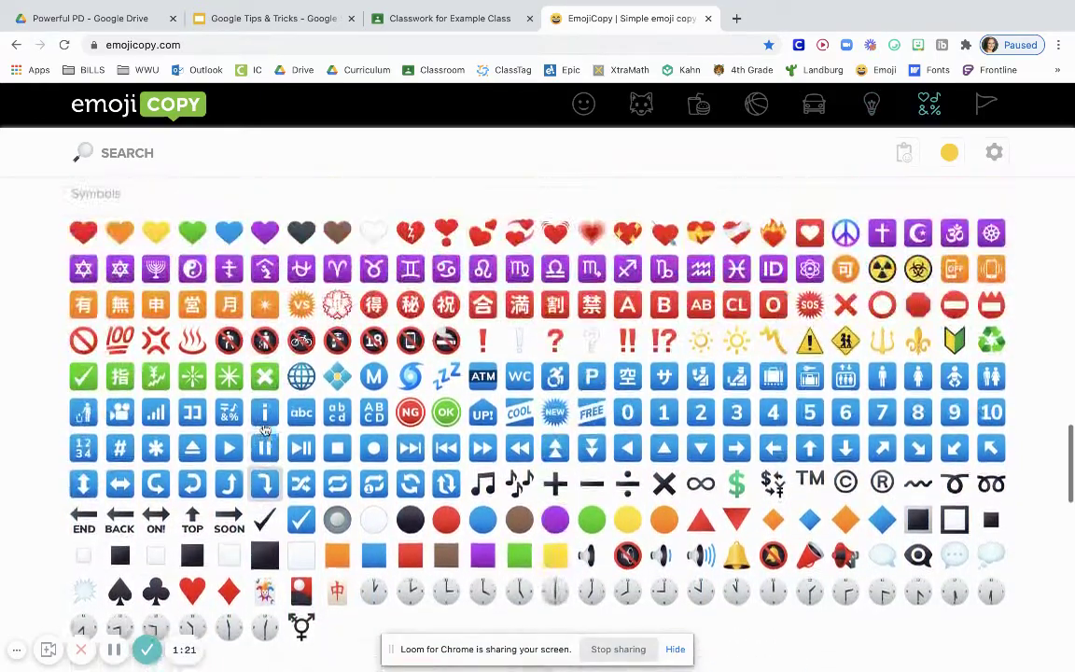
pyautogui.scroll(3, 264, 429)
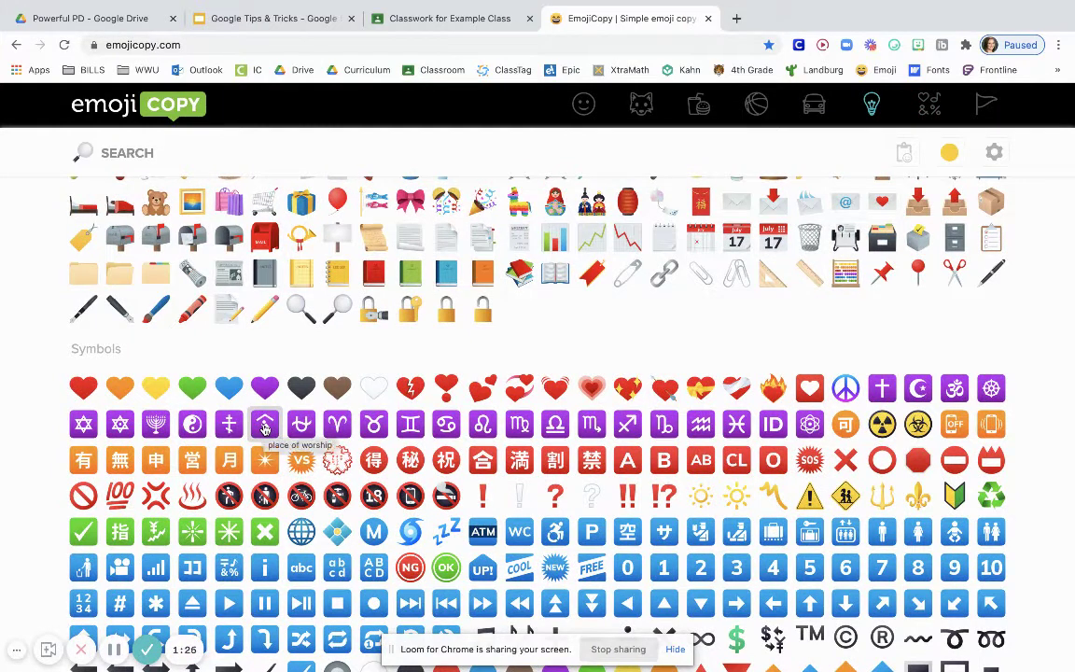
pyautogui.click(119, 497)
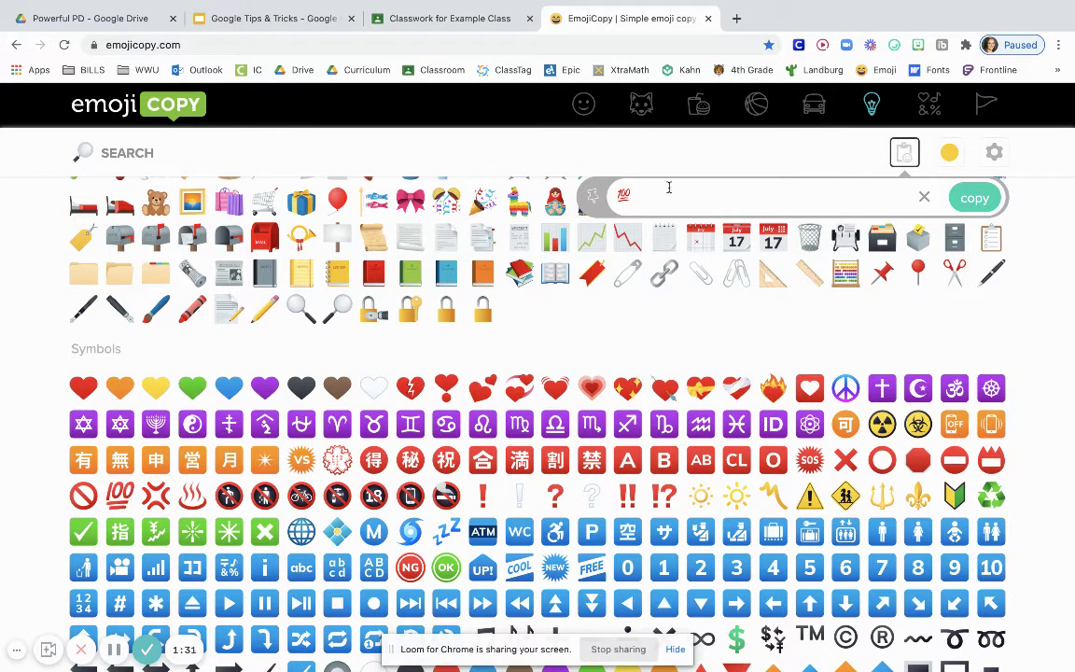
pyautogui.click(975, 198)
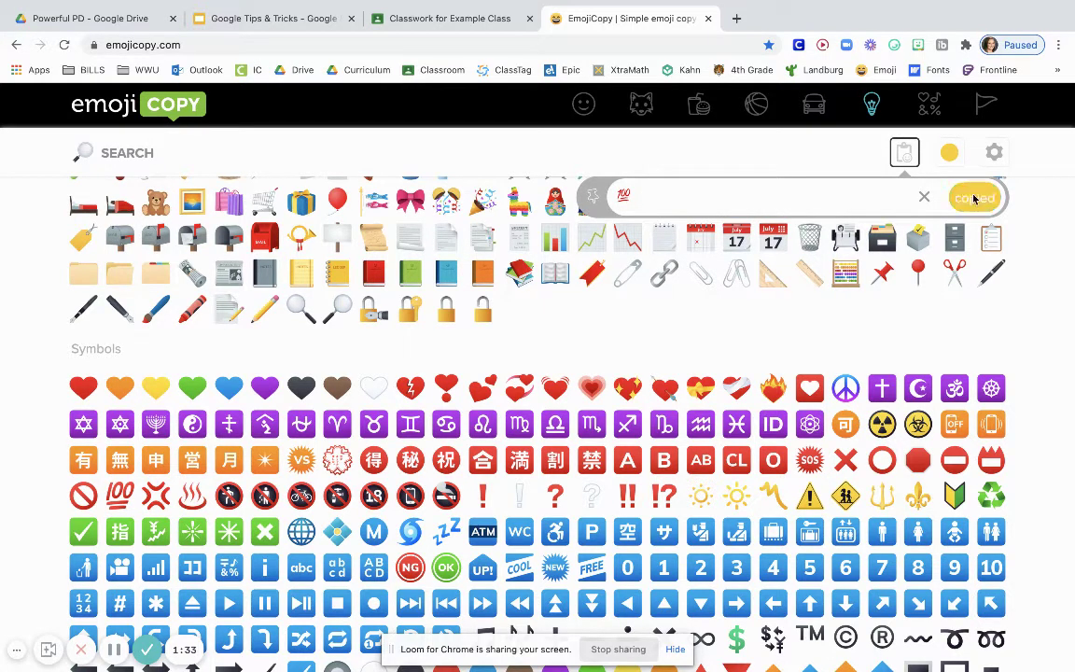
# Switch back to Google Classroom and rename the Math topic so the copied 100 emoji precedes the word Math.
pyautogui.click(440, 19)
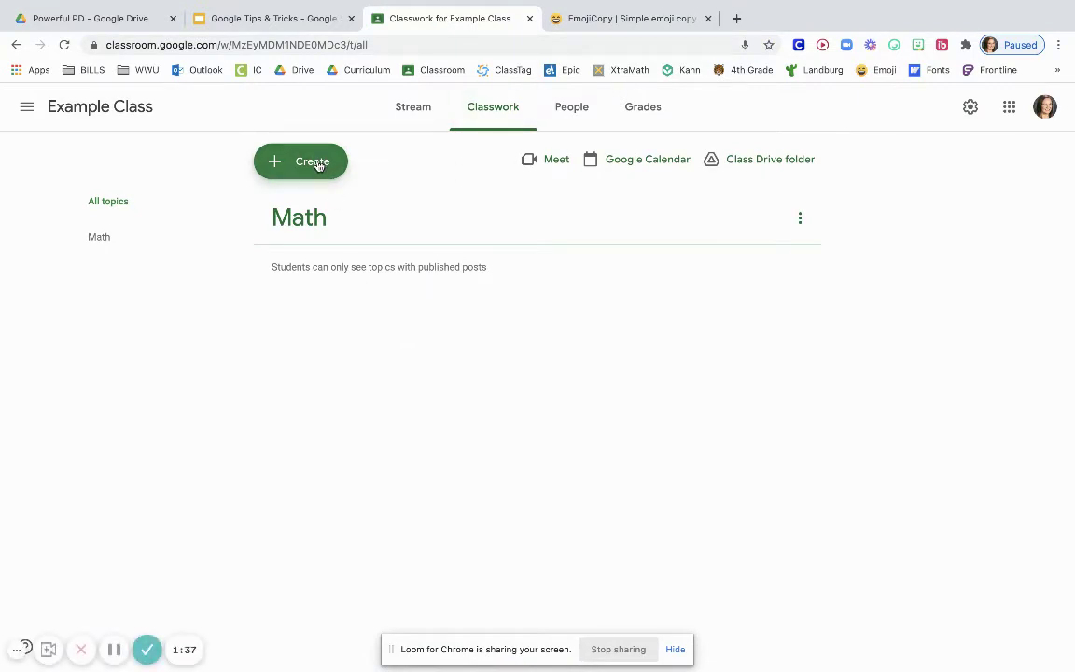
pyautogui.click(800, 217)
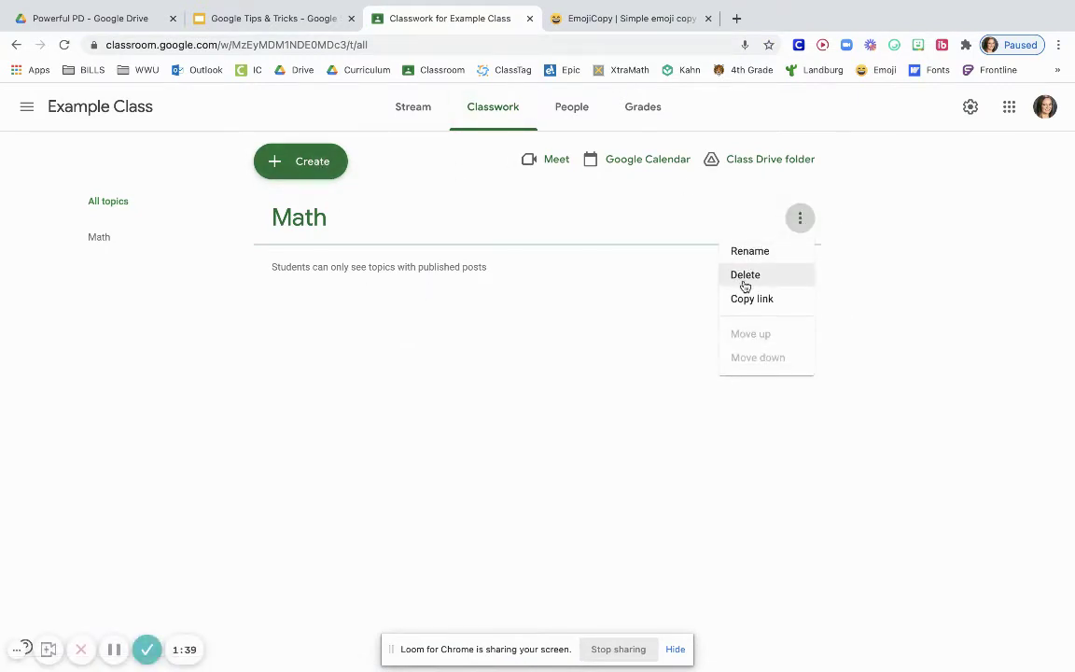
pyautogui.click(749, 252)
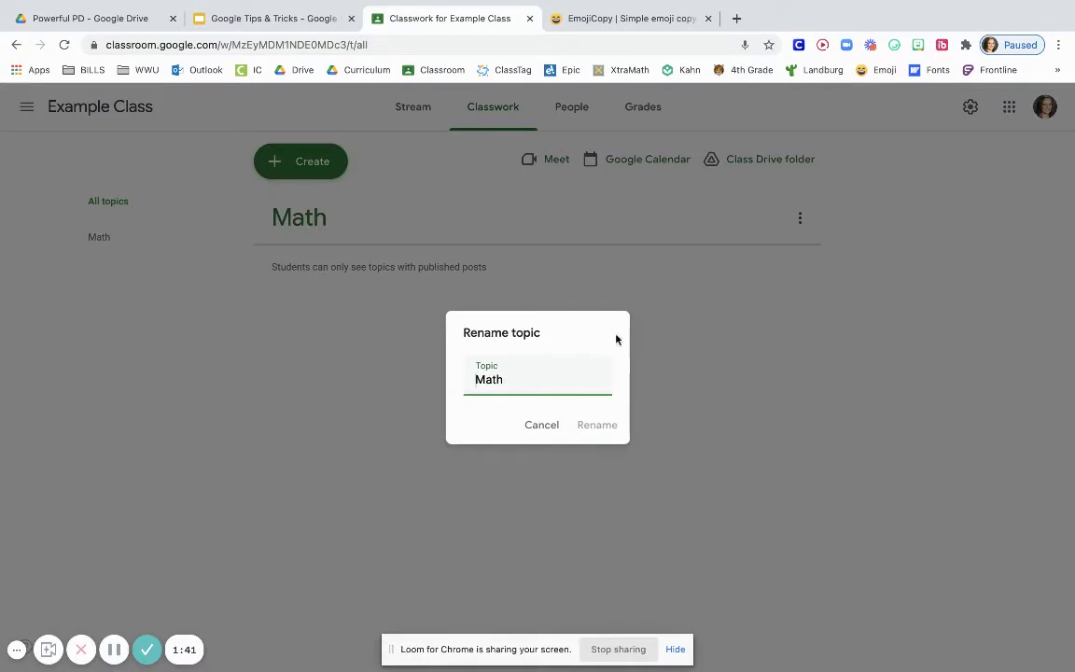
pyautogui.rightClick(466, 381)
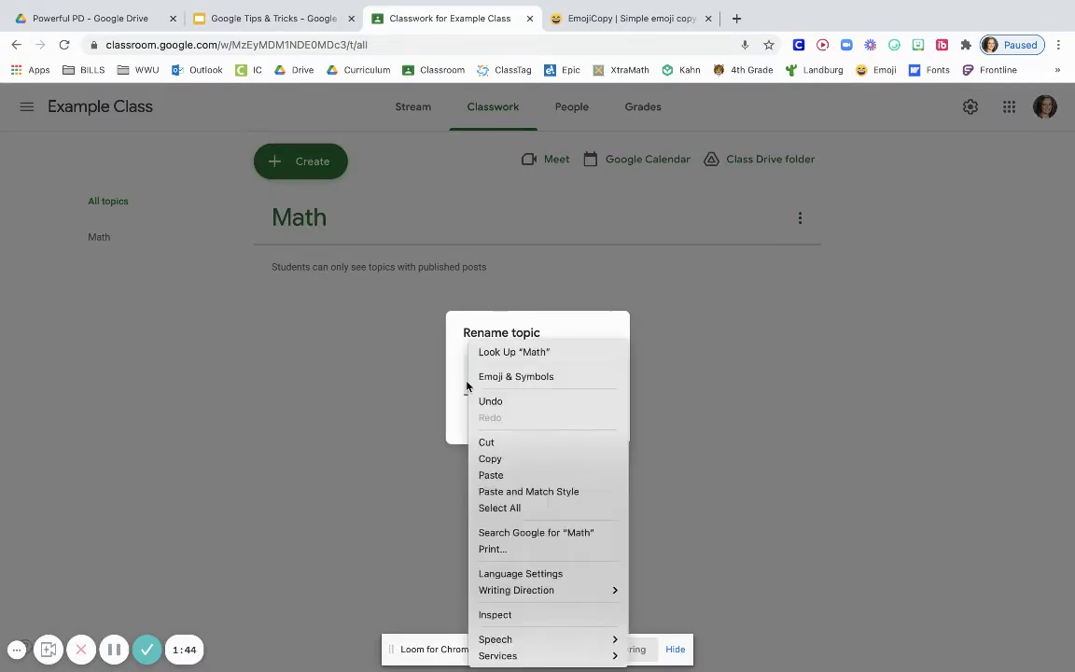
pyautogui.click(492, 475)
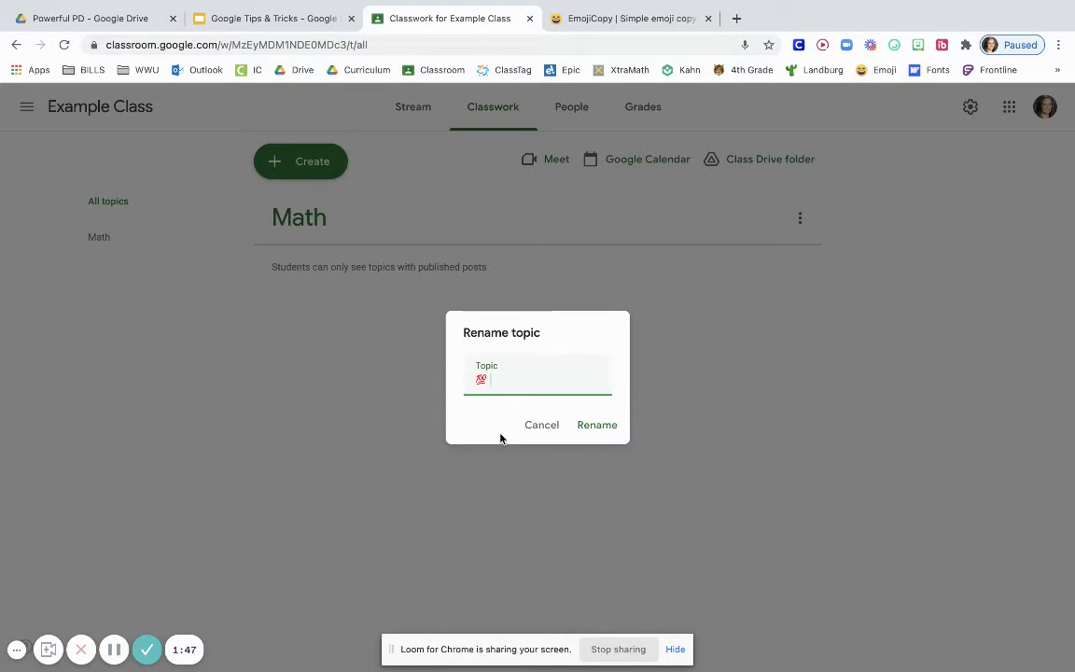
pyautogui.click(597, 425)
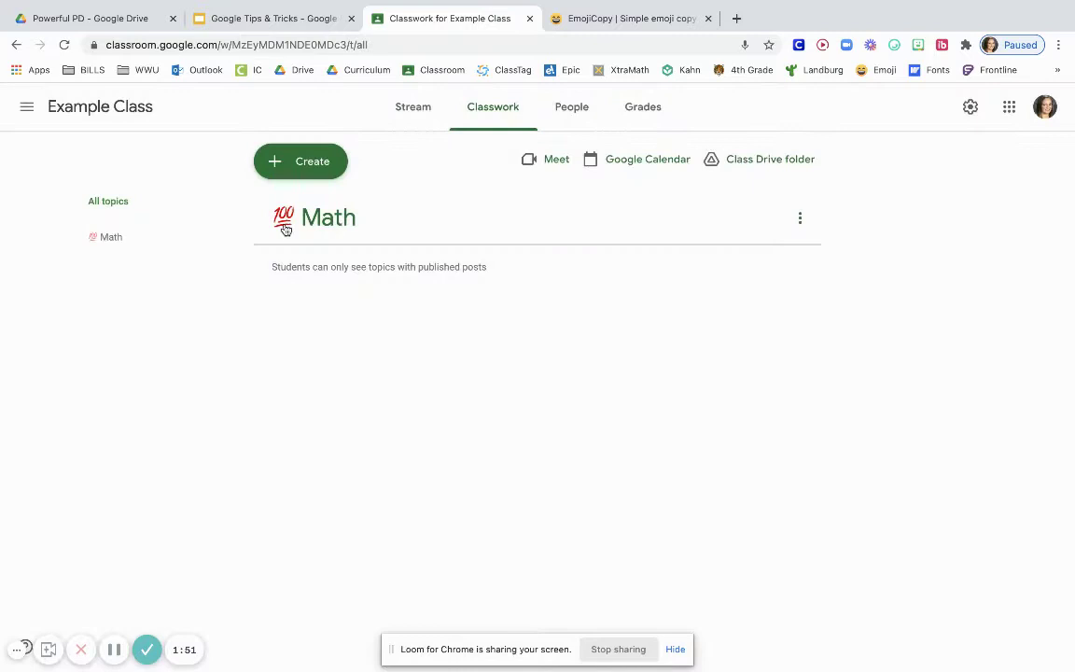
# Start a new Classwork topic and copy the middle globe emoji from EmojiCopy's Animals & Nature section for it.
pyautogui.click(300, 161)
pyautogui.click(311, 400)
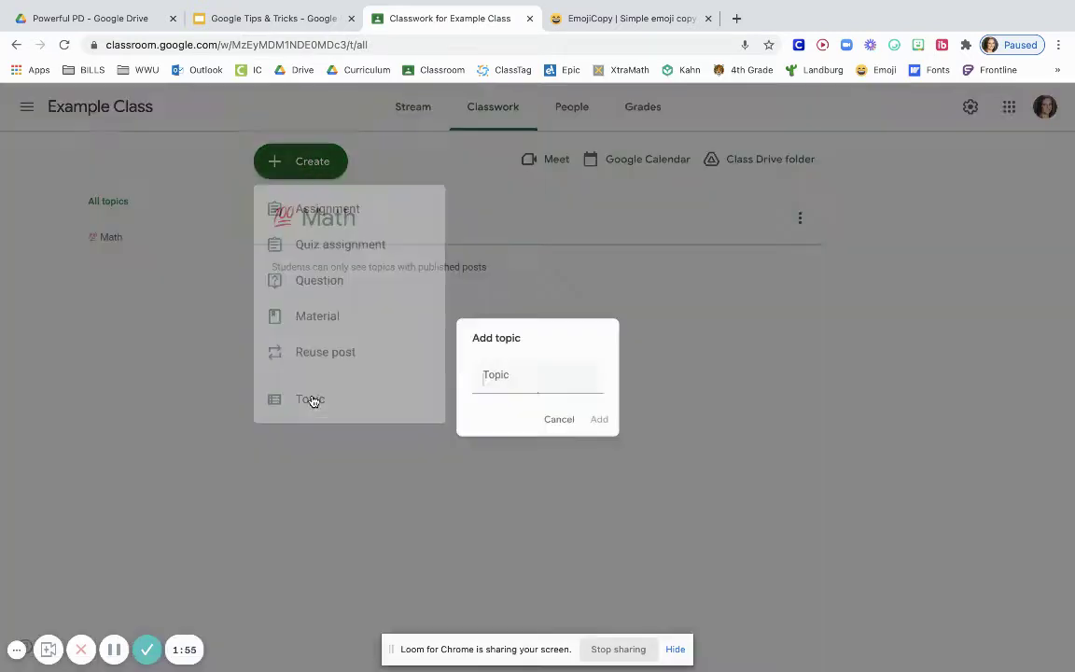
pyautogui.click(600, 19)
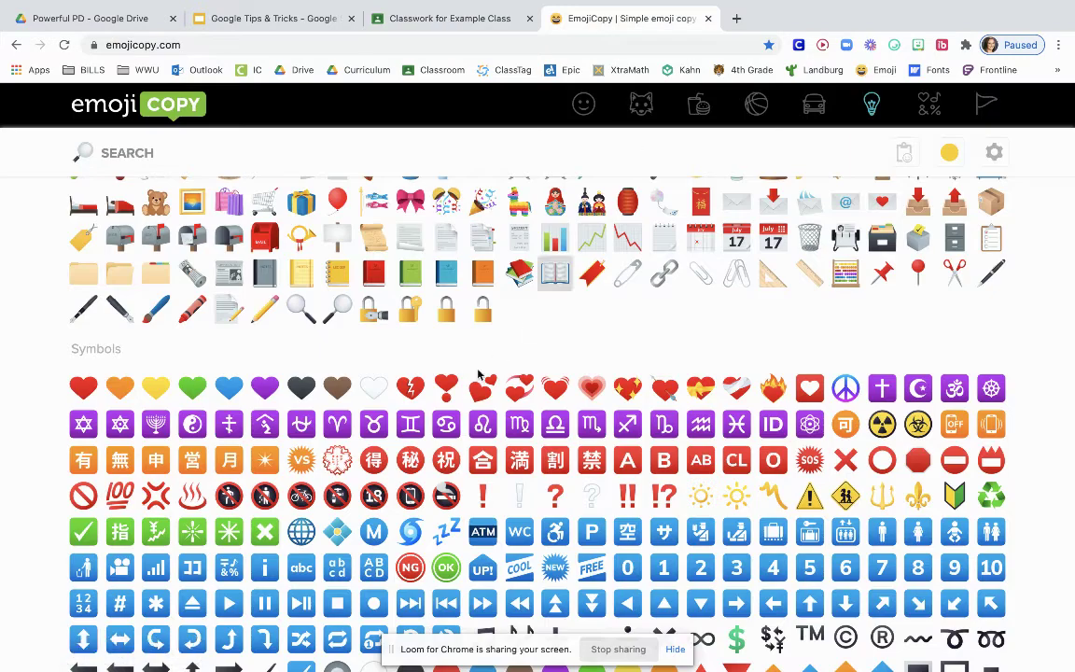
pyautogui.scroll(3, 471, 384)
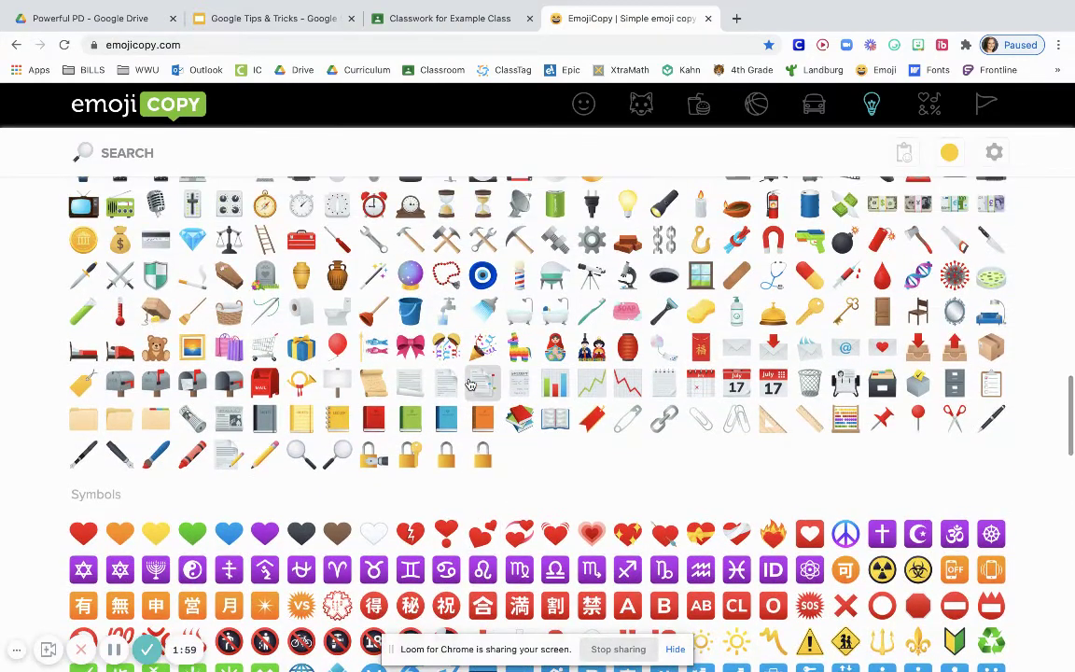
pyautogui.scroll(2, 471, 384)
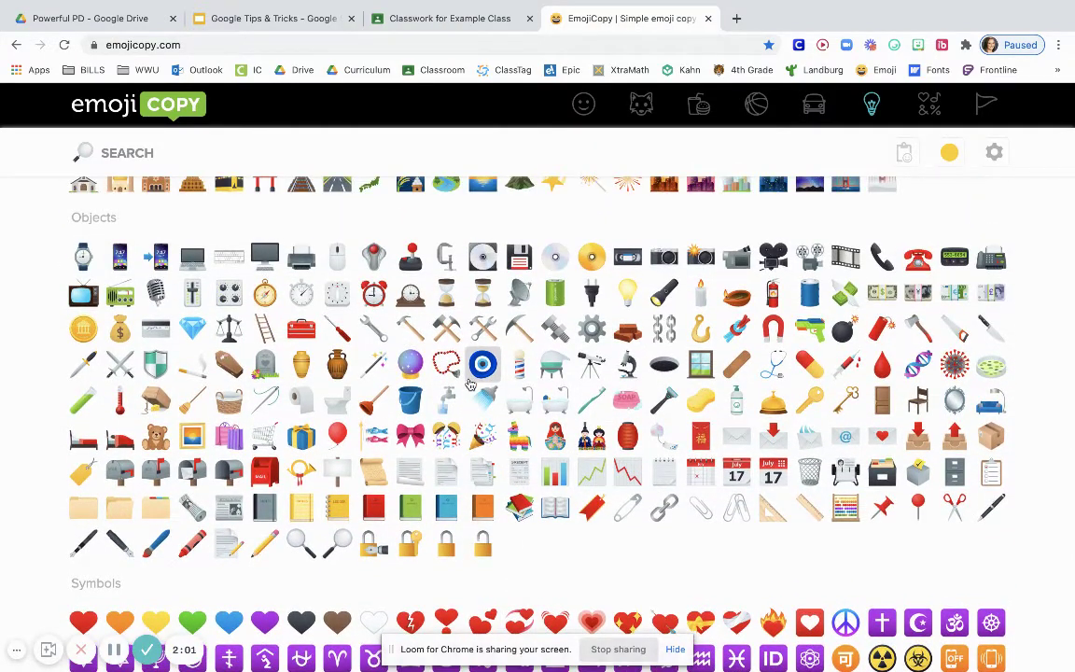
pyautogui.scroll(4, 471, 384)
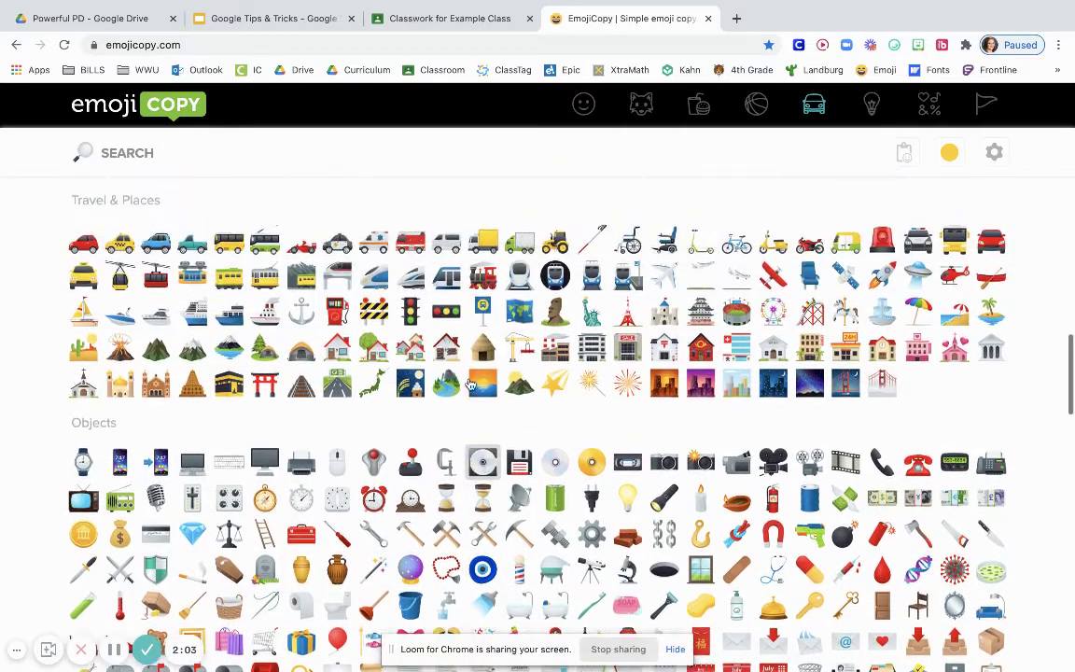
pyautogui.scroll(2, 471, 384)
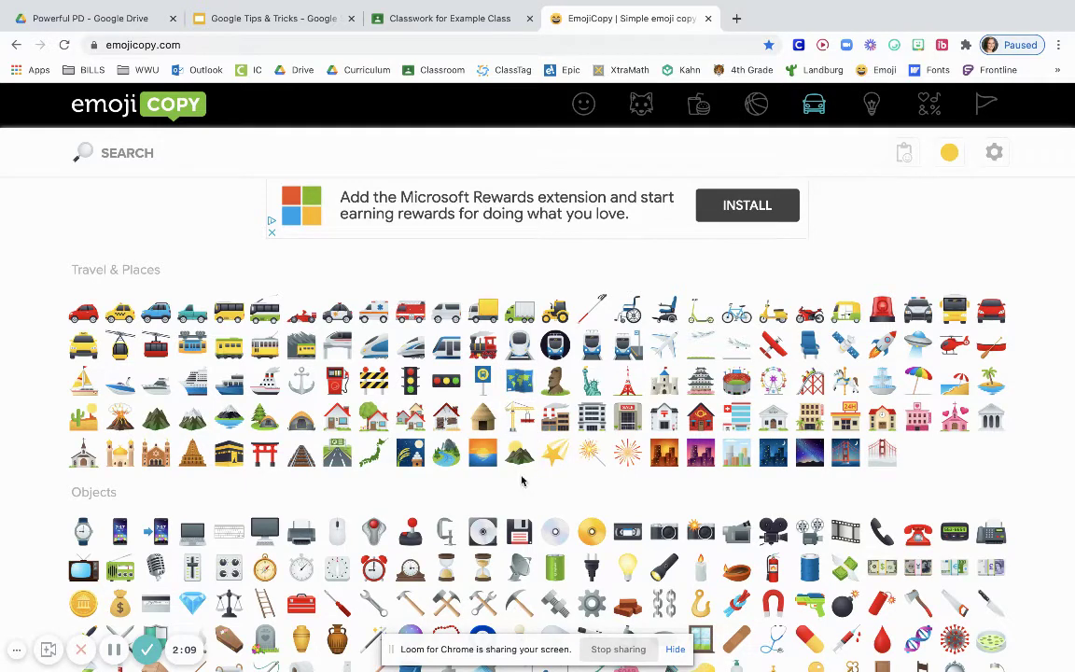
pyautogui.scroll(3, 520, 460)
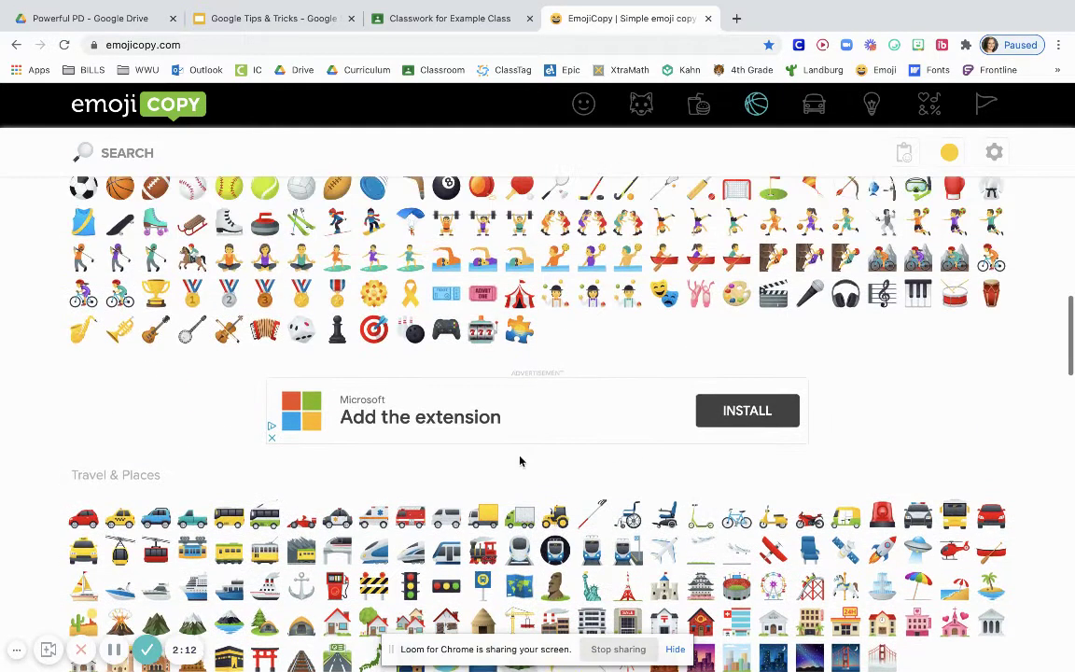
pyautogui.scroll(1, 519, 460)
pyautogui.scroll(2, 521, 461)
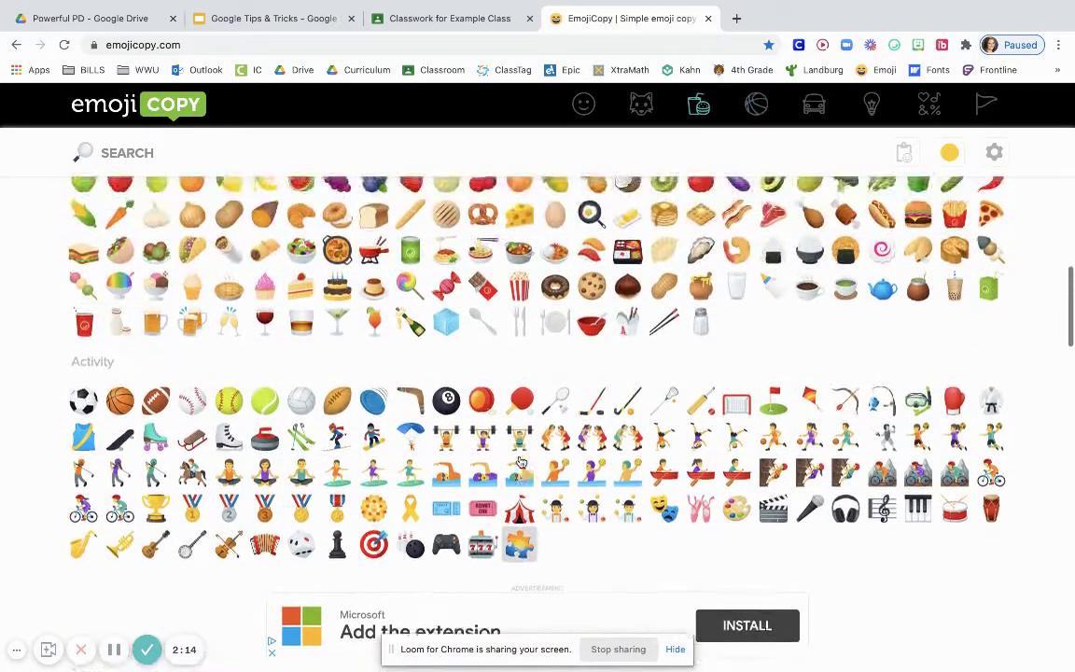
pyautogui.scroll(3, 521, 461)
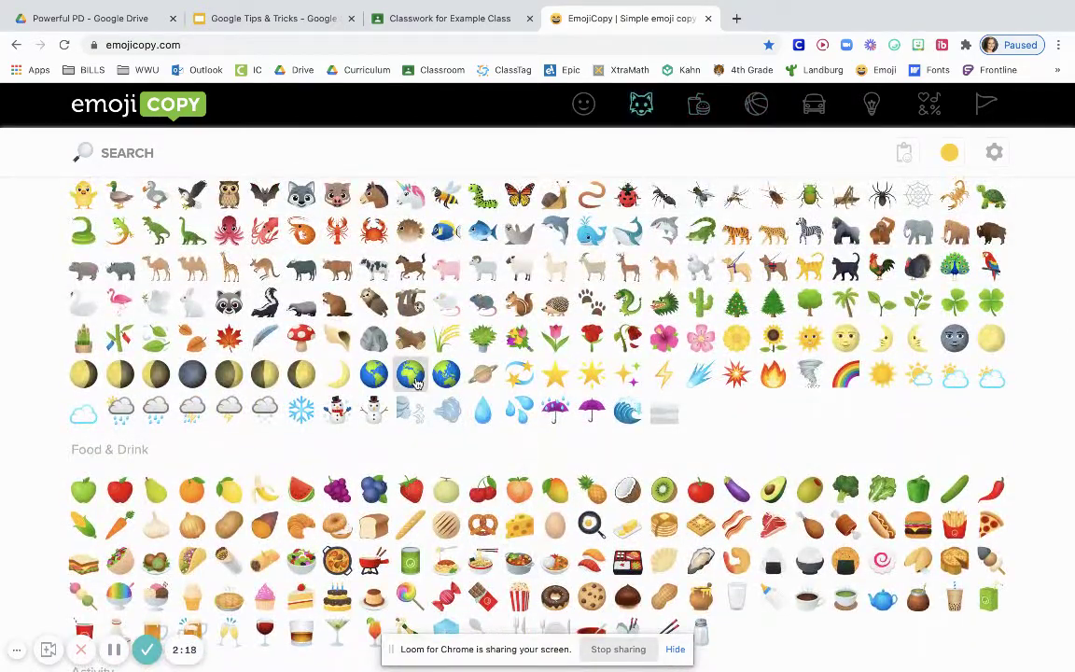
pyautogui.click(412, 377)
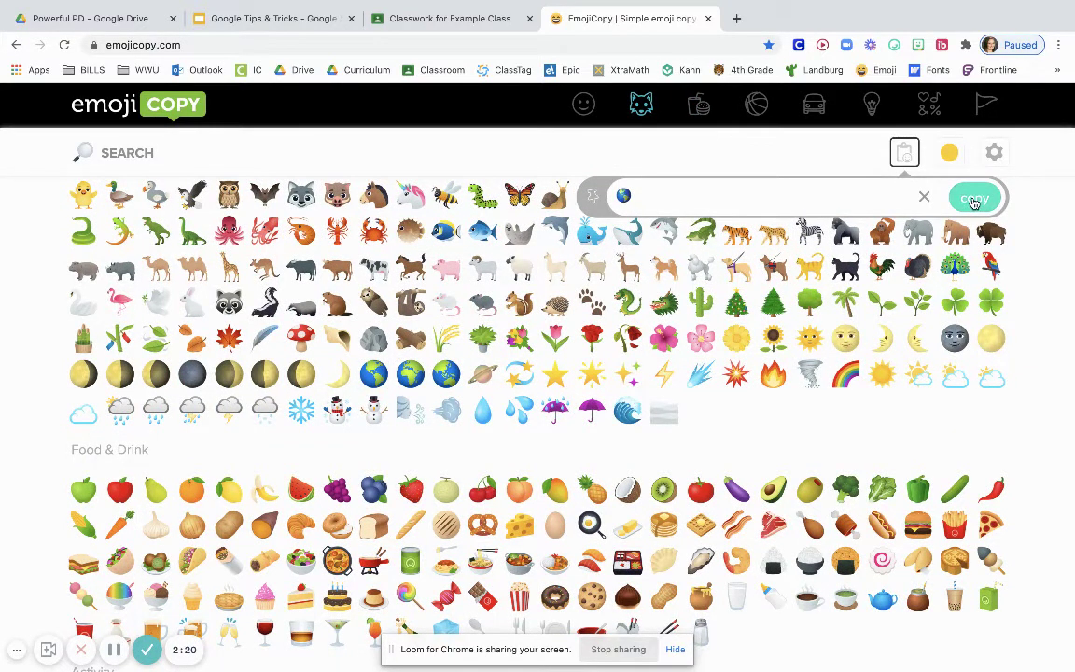
pyautogui.click(974, 199)
pyautogui.click(467, 19)
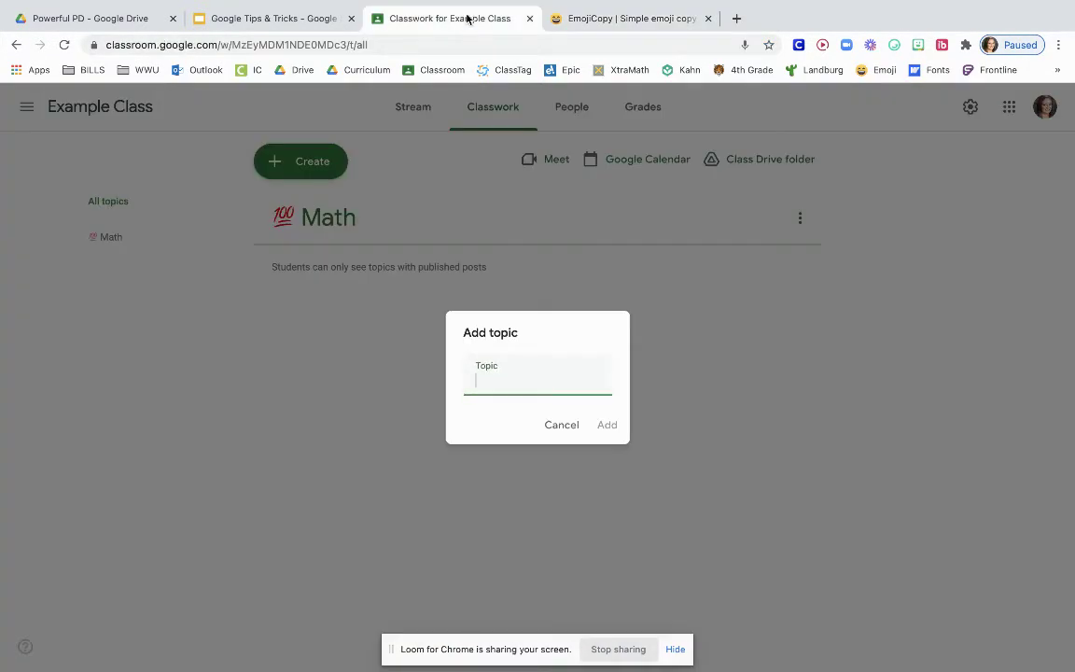
# Paste the copied globe emoji into the new topic's name, follow it with Science, and add the topic.
pyautogui.rightClick(509, 387)
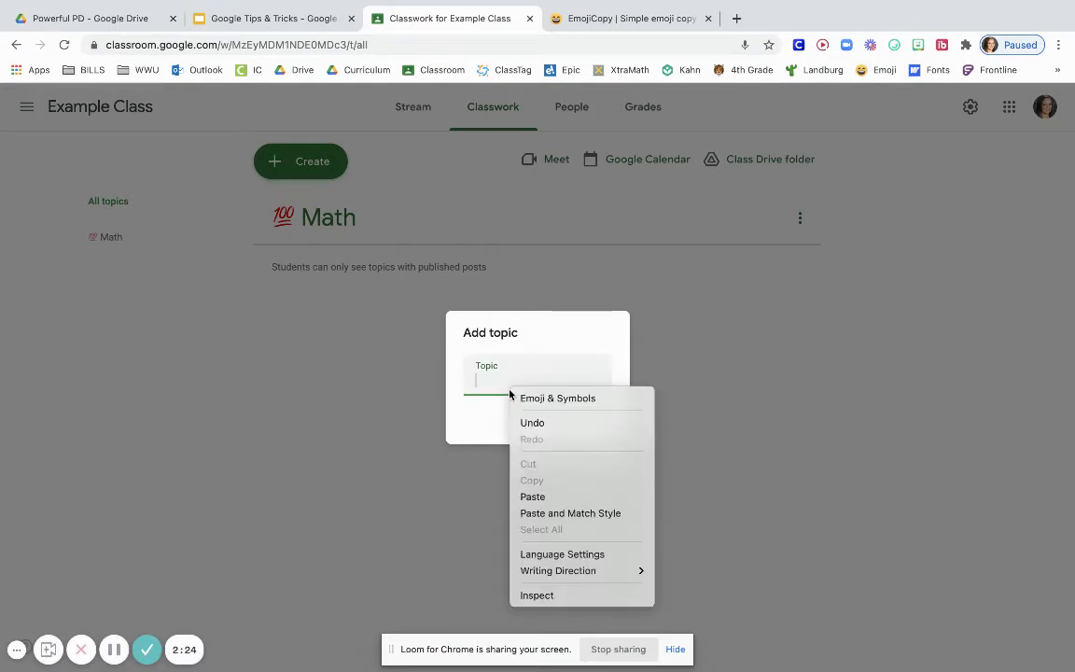
pyautogui.click(541, 505)
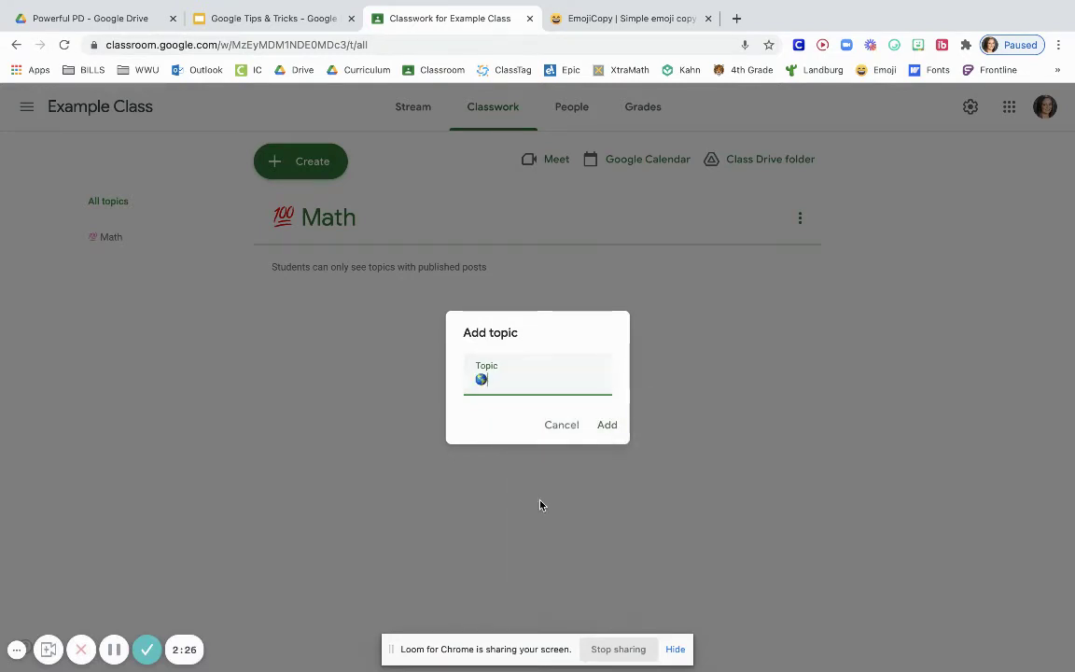
pyautogui.write('Science')
pyautogui.click(607, 426)
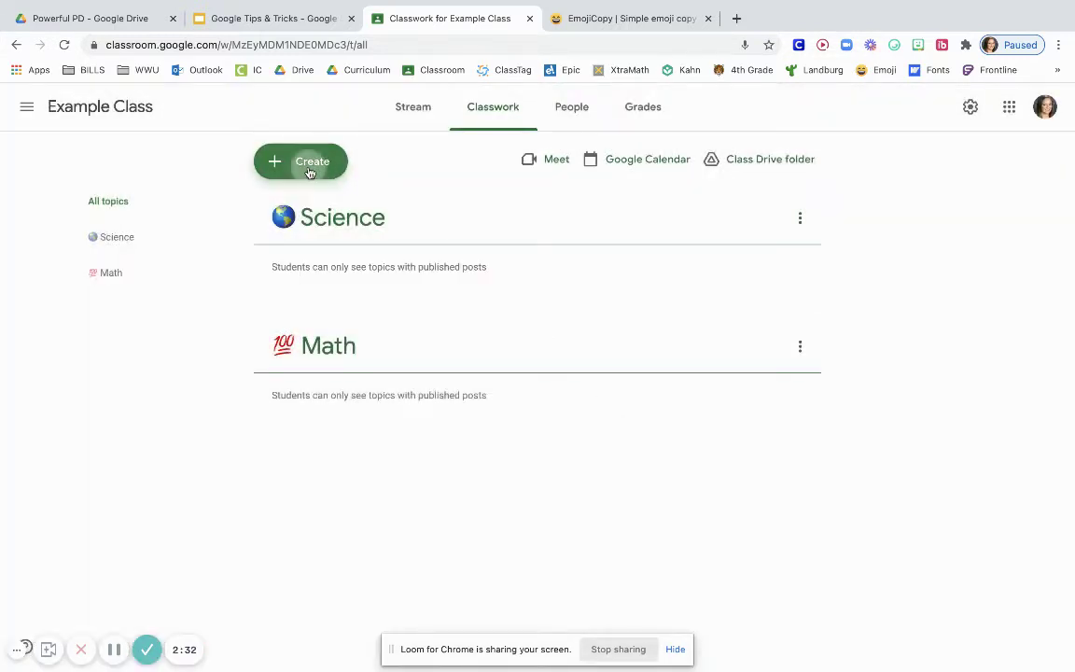
# Start another Classwork topic and copy the second July 17 calendar emoji from EmojiCopy's Objects section for it.
pyautogui.click(309, 169)
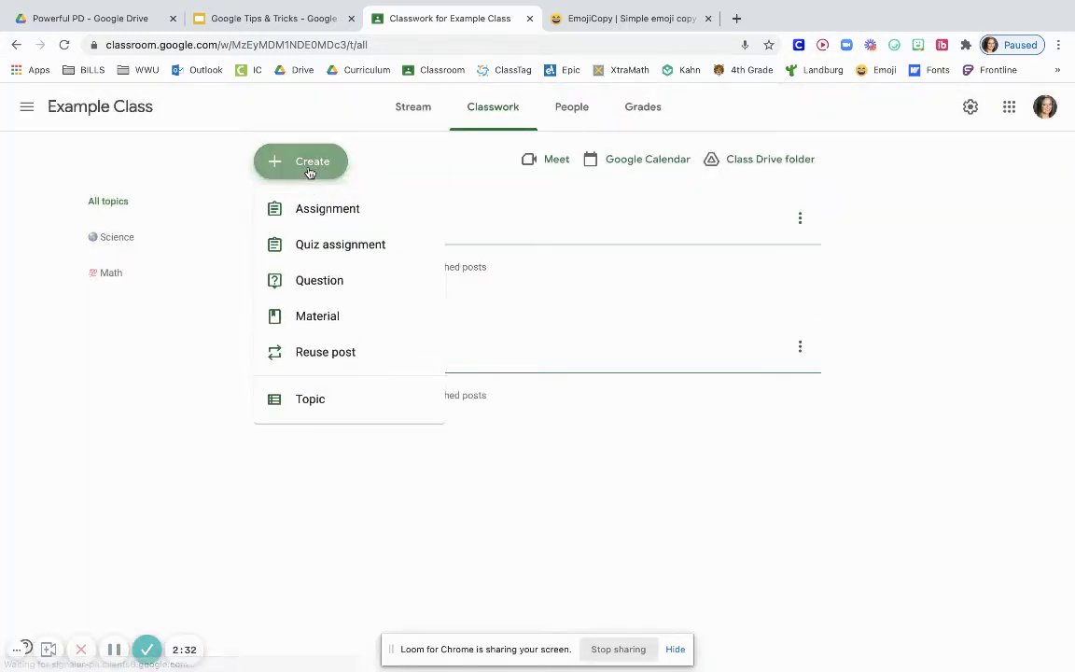
pyautogui.click(334, 411)
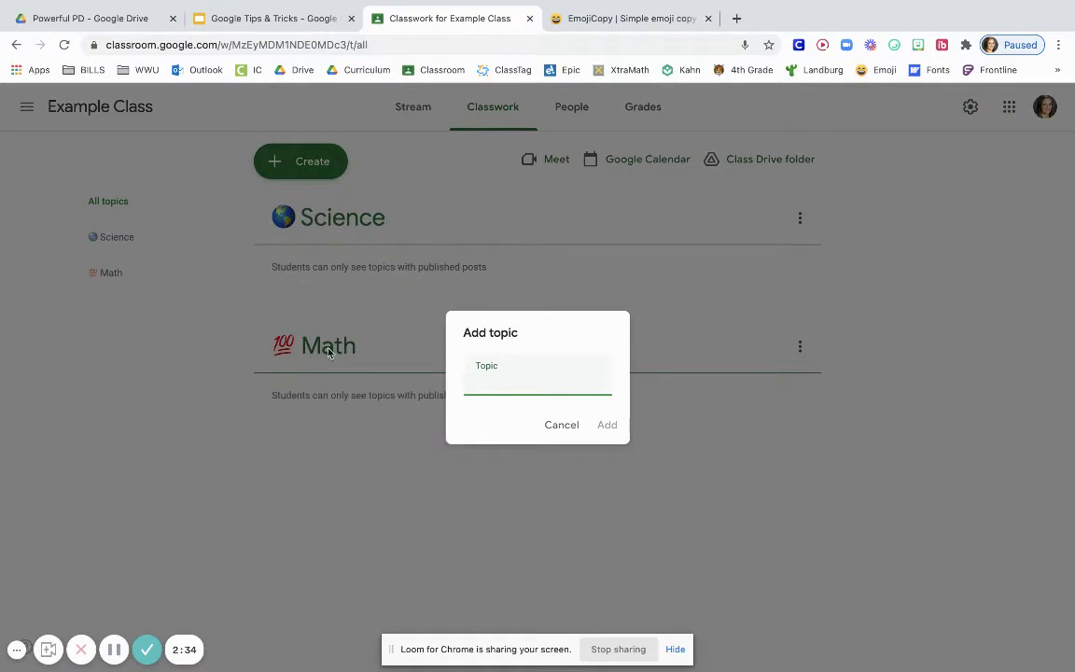
pyautogui.click(636, 18)
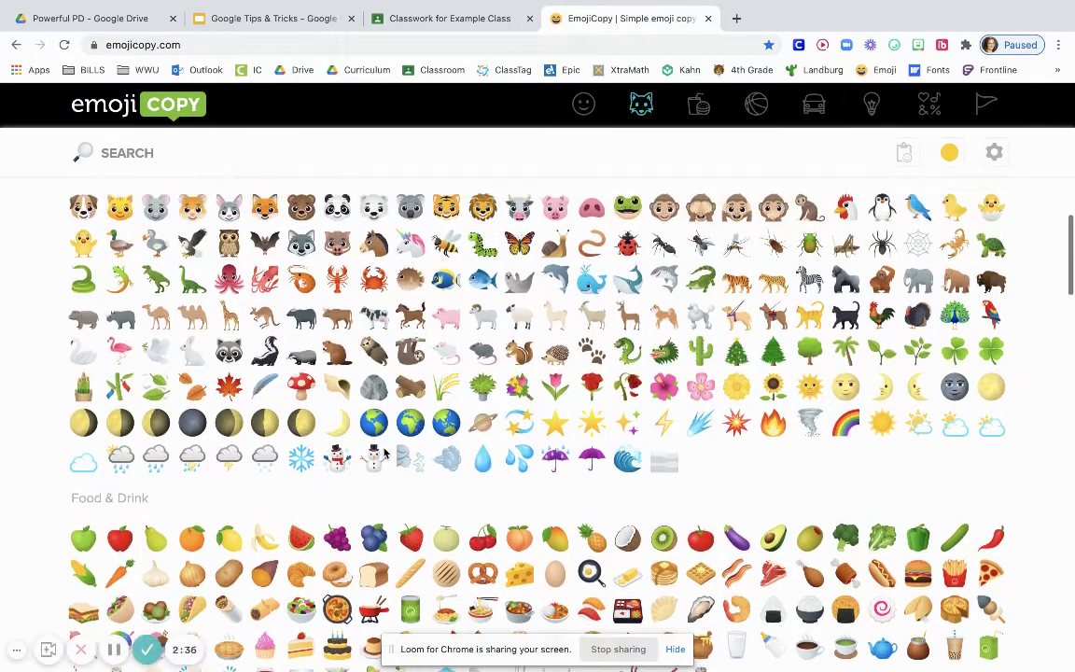
pyautogui.scroll(10, 383, 453)
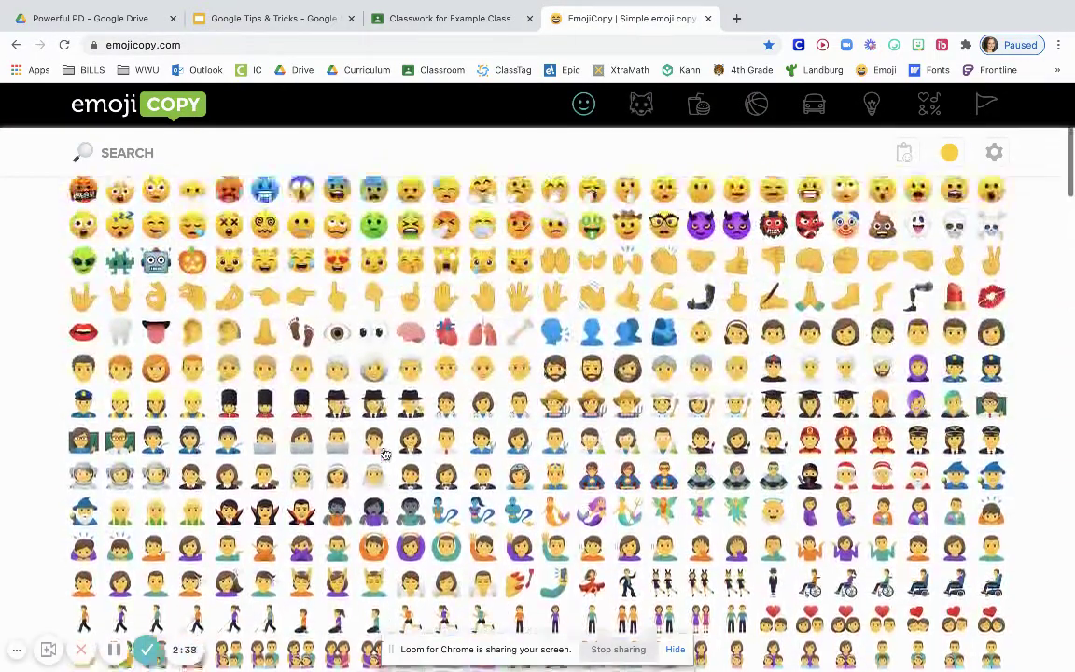
pyautogui.scroll(3, 384, 452)
pyautogui.scroll(-15, 384, 453)
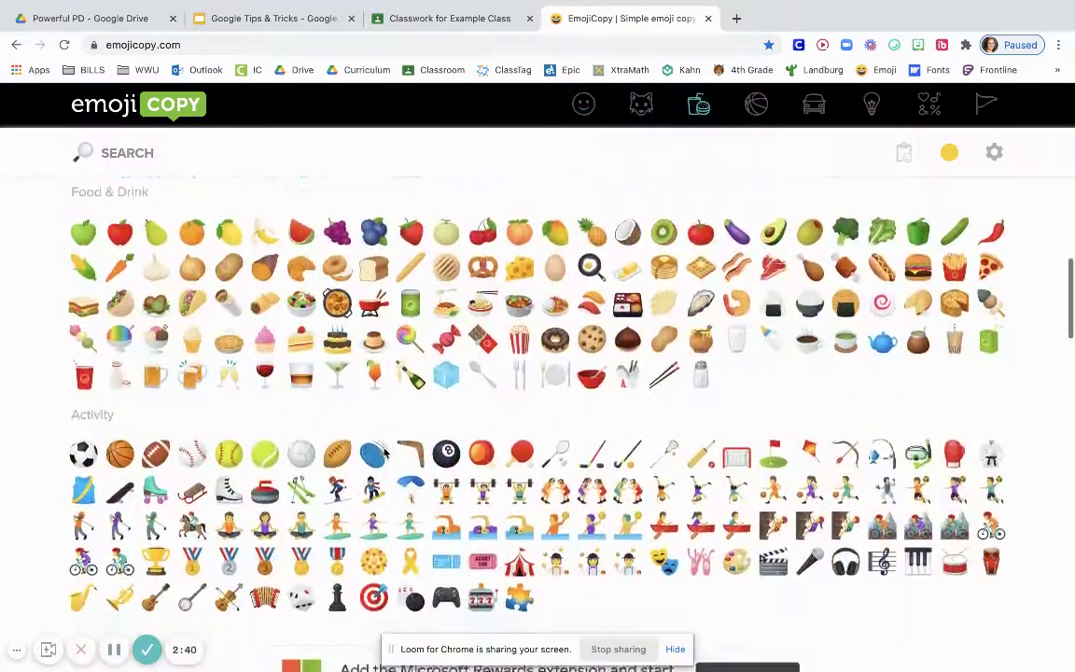
pyautogui.scroll(-4, 384, 452)
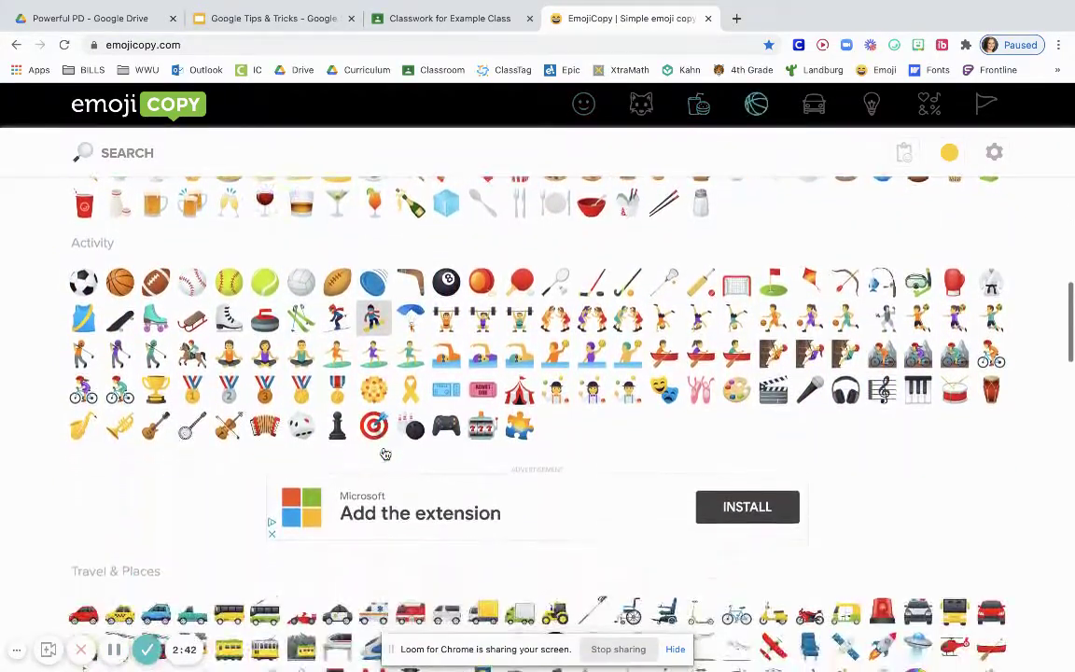
pyautogui.scroll(-4, 384, 452)
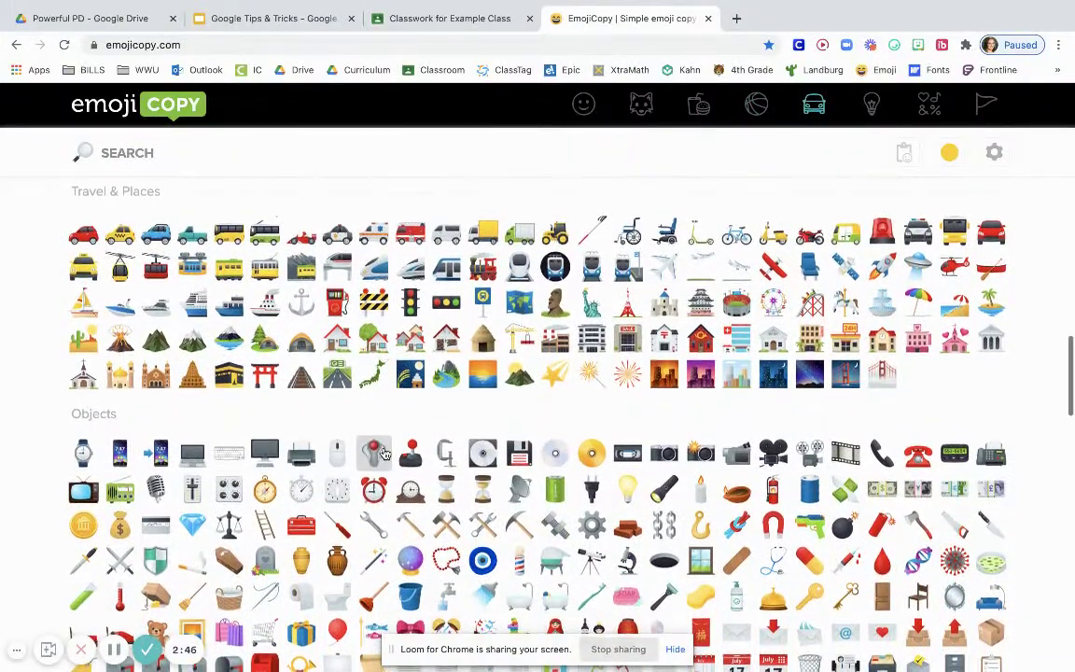
pyautogui.scroll(-1, 383, 453)
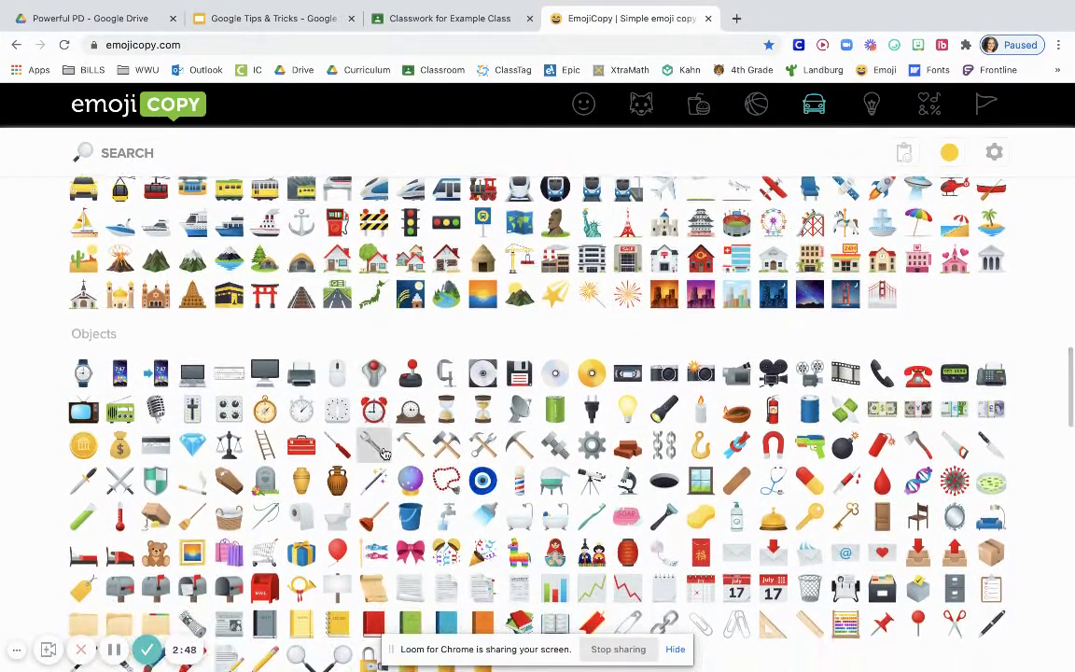
pyautogui.scroll(-2, 383, 453)
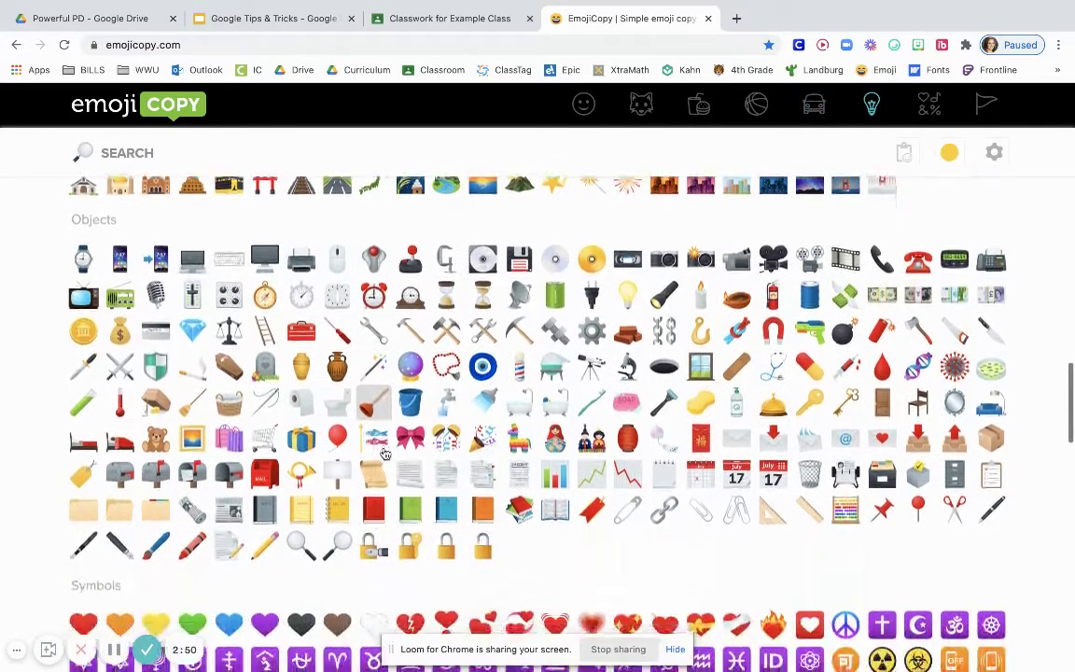
pyautogui.scroll(-1, 383, 453)
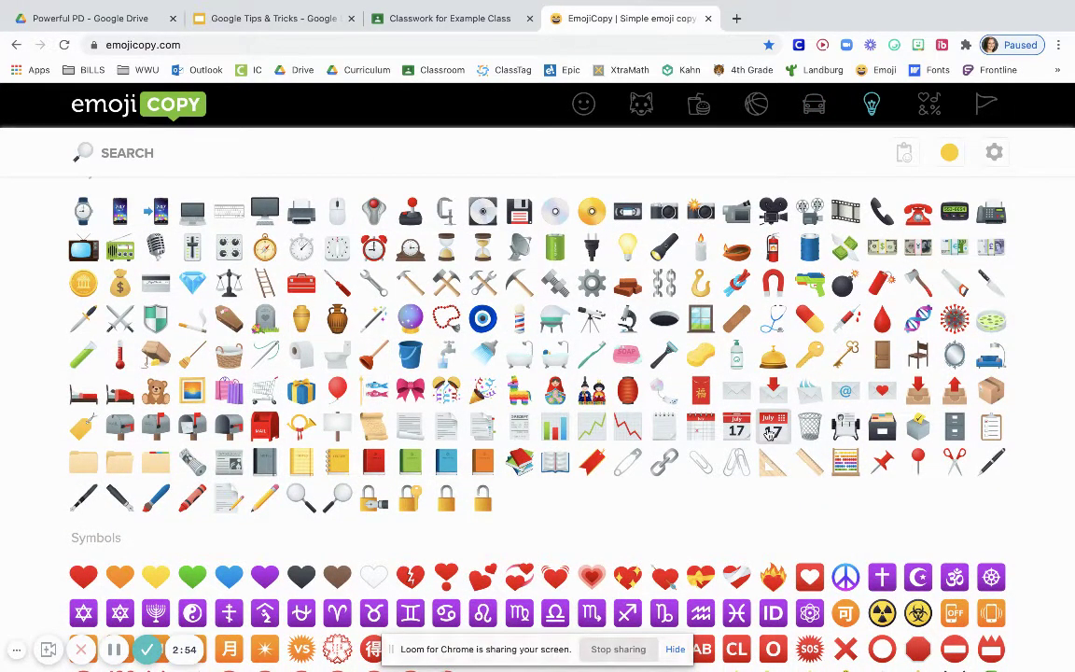
pyautogui.click(770, 432)
pyautogui.click(974, 198)
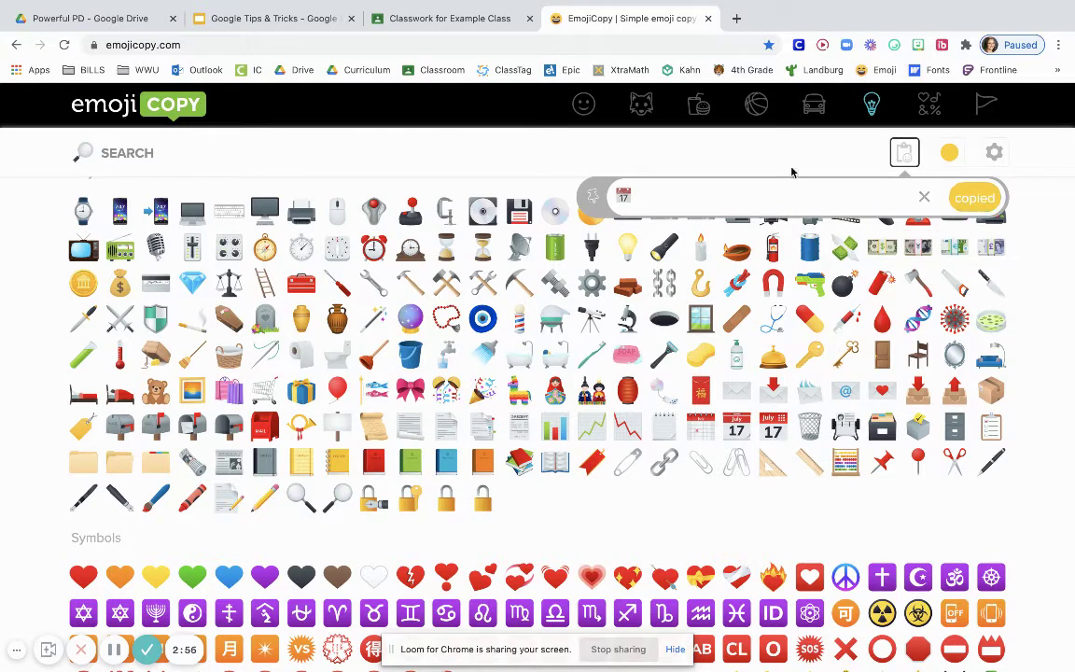
# Return to Google Classroom and add the topic Social Studies with the copied calendar emoji in front of its name.
pyautogui.click(429, 18)
pyautogui.hotkey('ctrl', 'v')
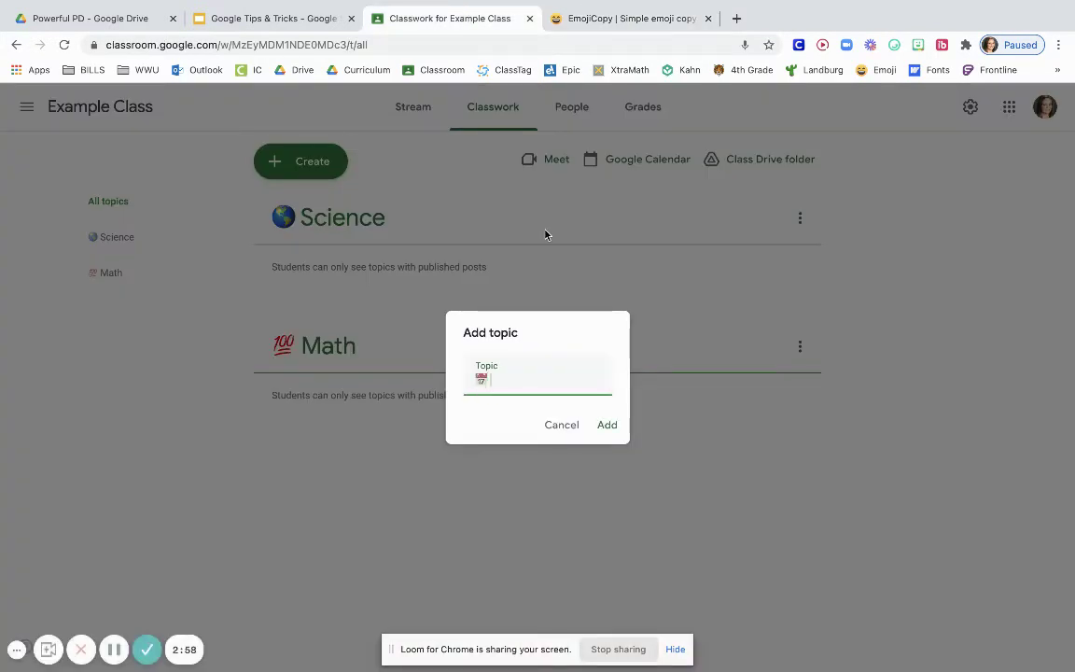
pyautogui.write('Social Studie')
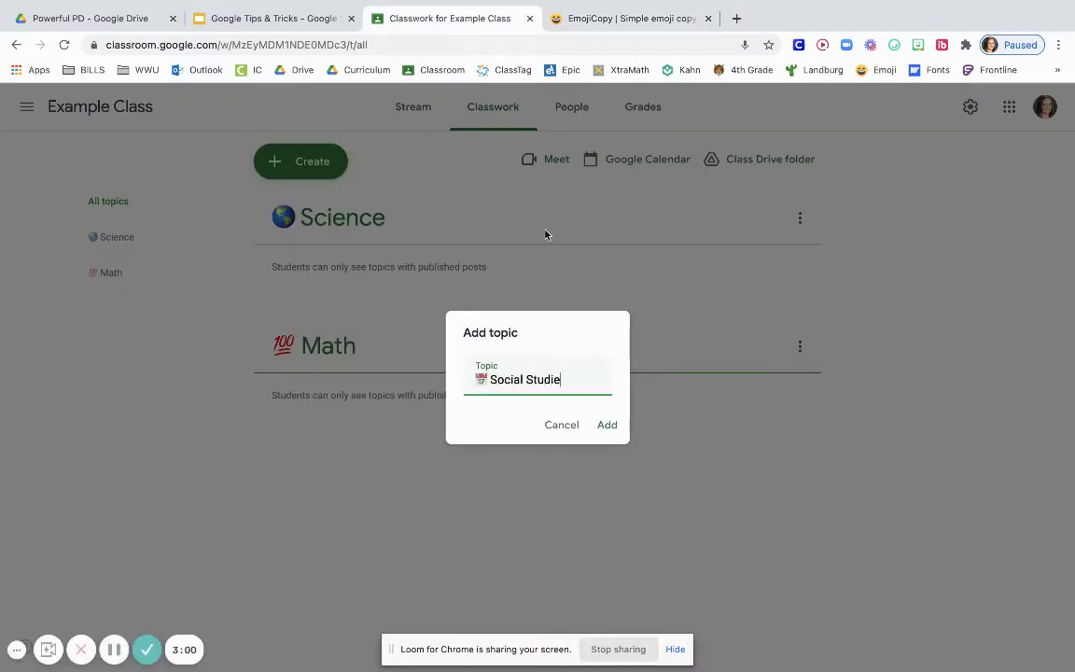
pyautogui.write('s')
pyautogui.click(606, 427)
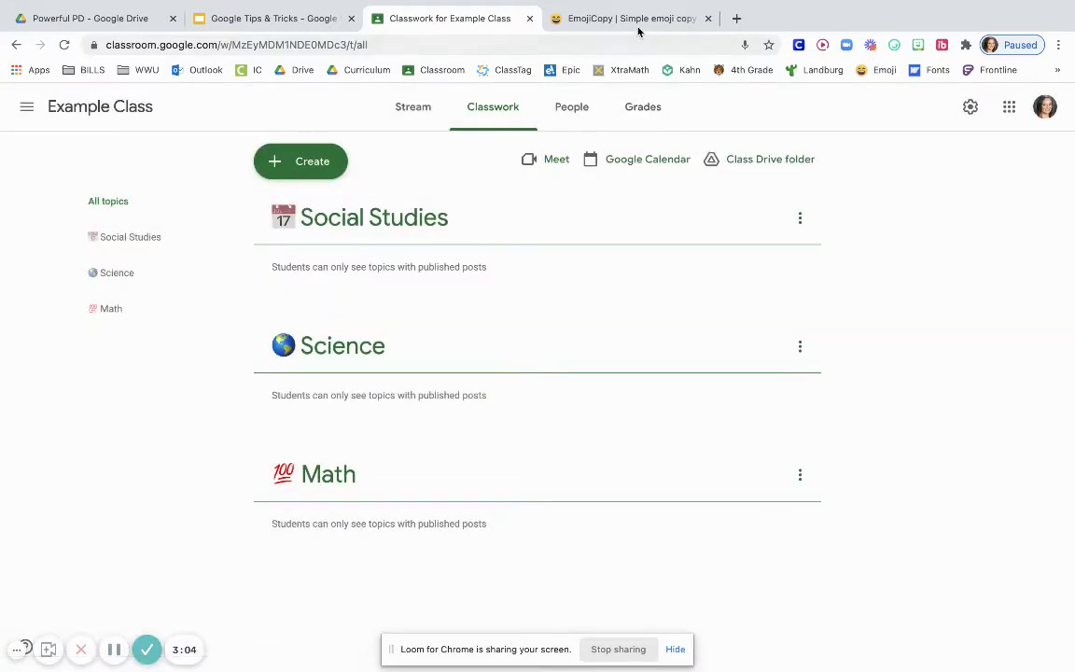
# Switch to EmojiCopy and copy the open book emoji from the Objects section.
pyautogui.click(638, 31)
pyautogui.scroll(-2, 492, 558)
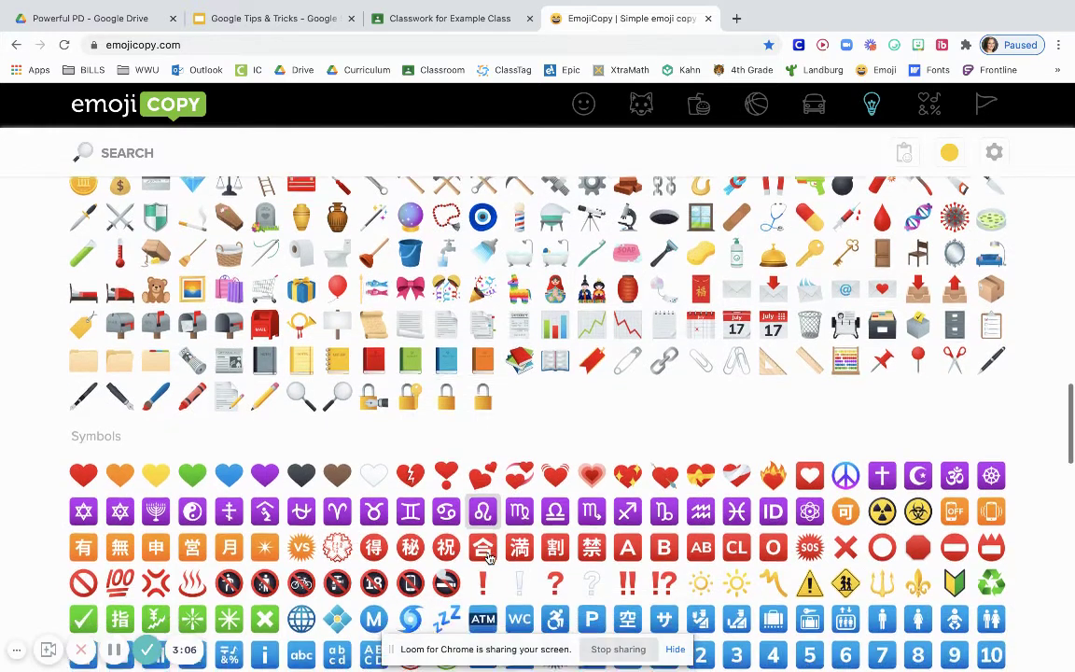
pyautogui.scroll(-1, 489, 557)
pyautogui.click(553, 332)
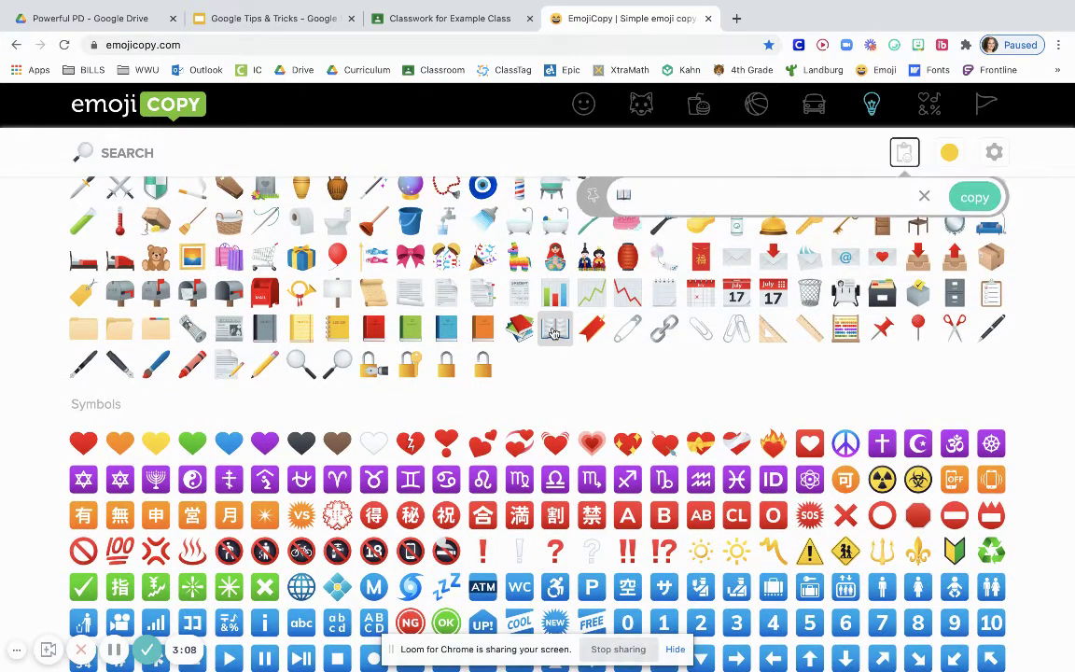
# Switch back to Google Classroom and add a new topic named Reading, preceded by the copied open book emoji.
pyautogui.click(455, 19)
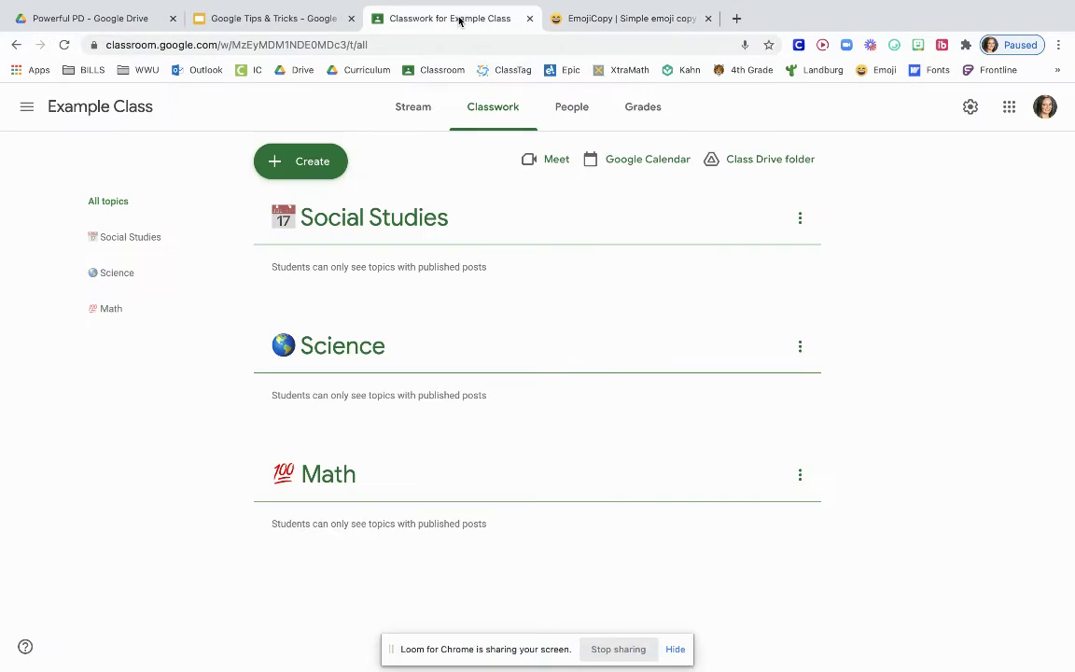
pyautogui.click(311, 164)
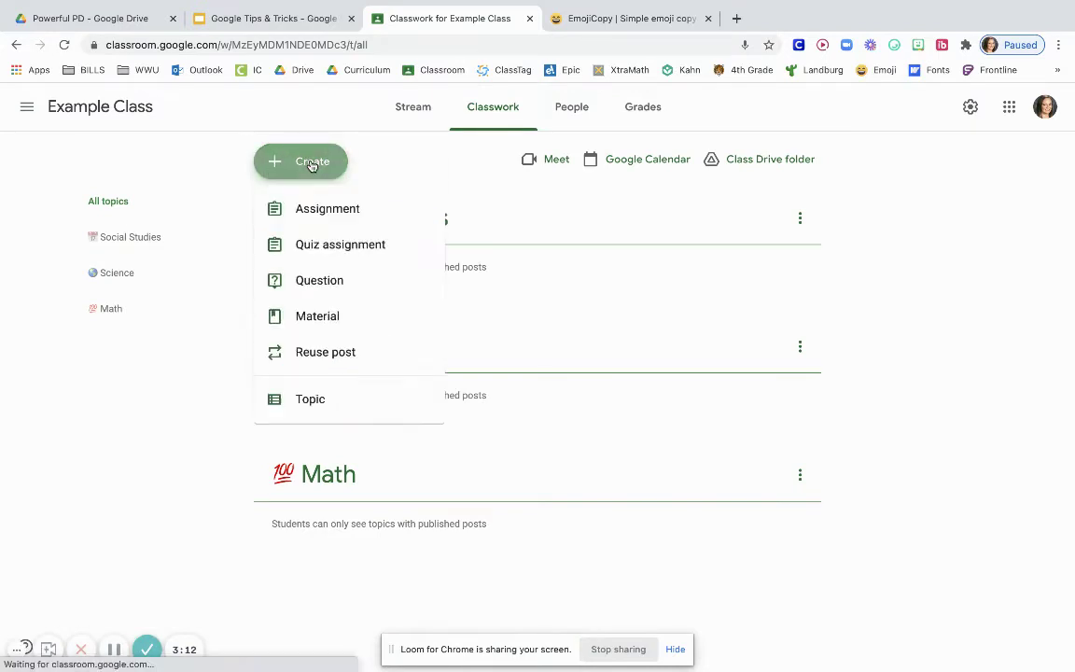
pyautogui.click(328, 400)
pyautogui.hotkey('ctrl', 'v')
pyautogui.write('Reading')
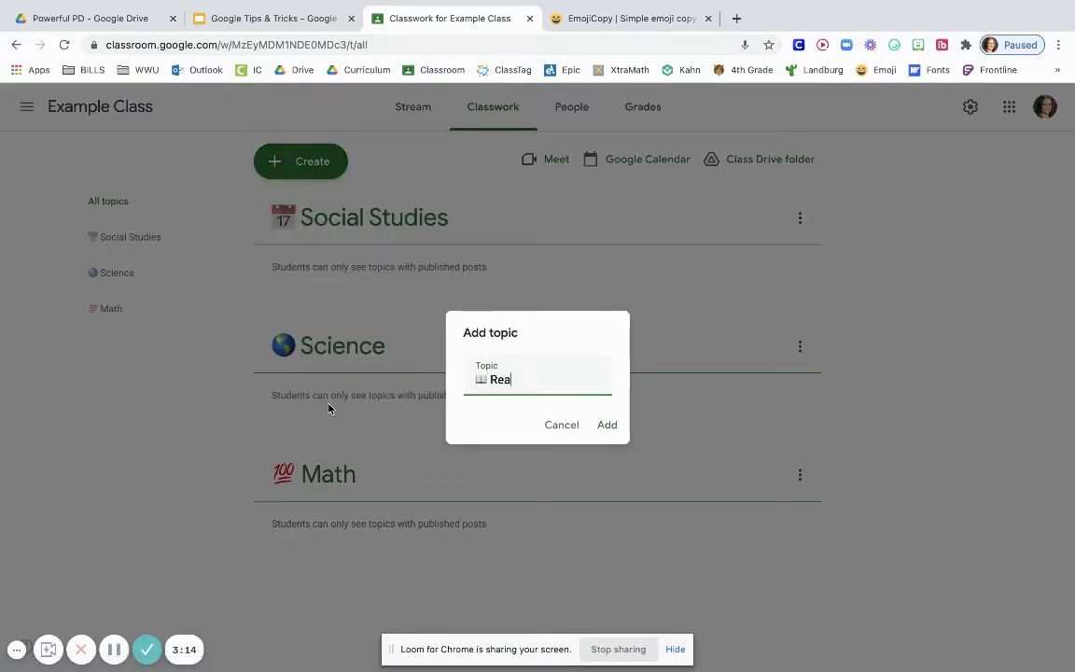
pyautogui.click(606, 426)
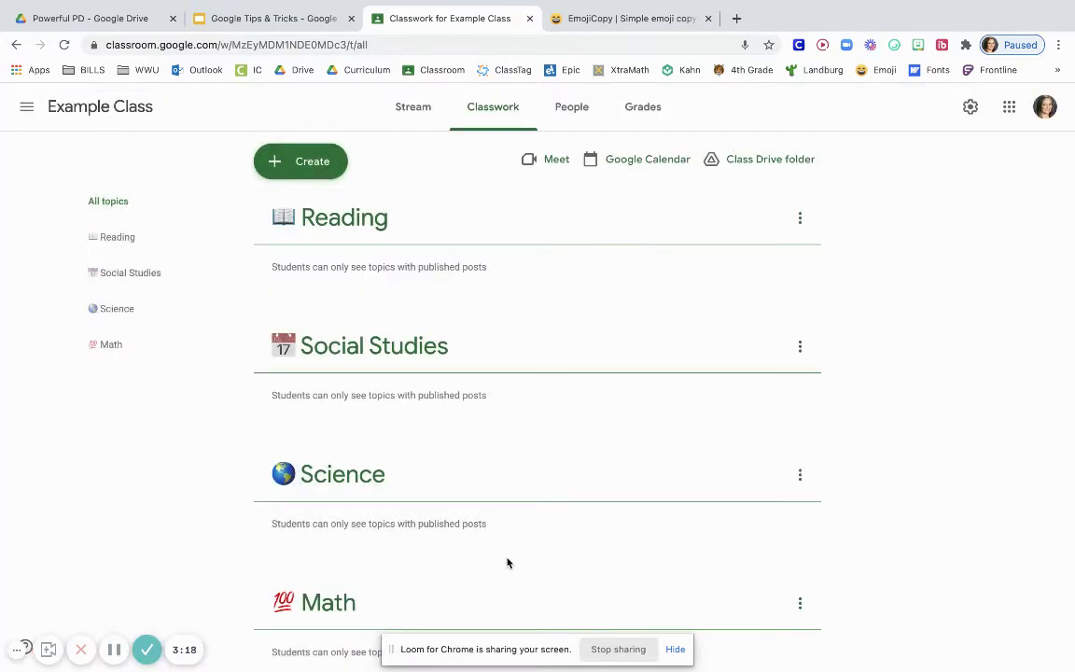
# Add a new Classwork topic named Week of April 6-10, without an emoji.
pyautogui.scroll(-1, 506, 563)
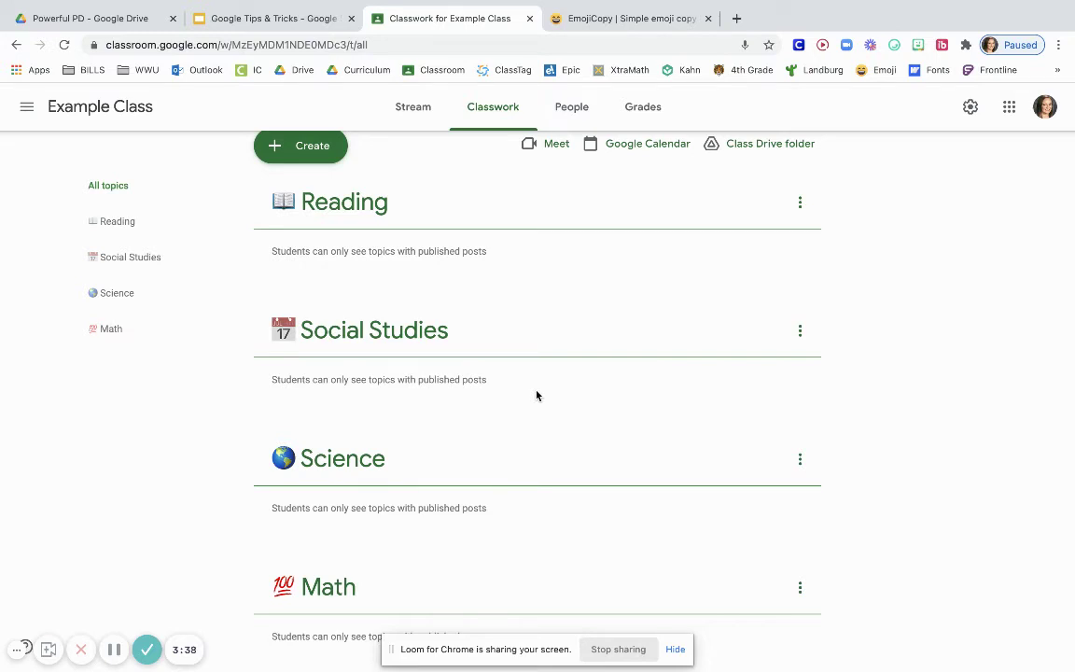
pyautogui.click(314, 151)
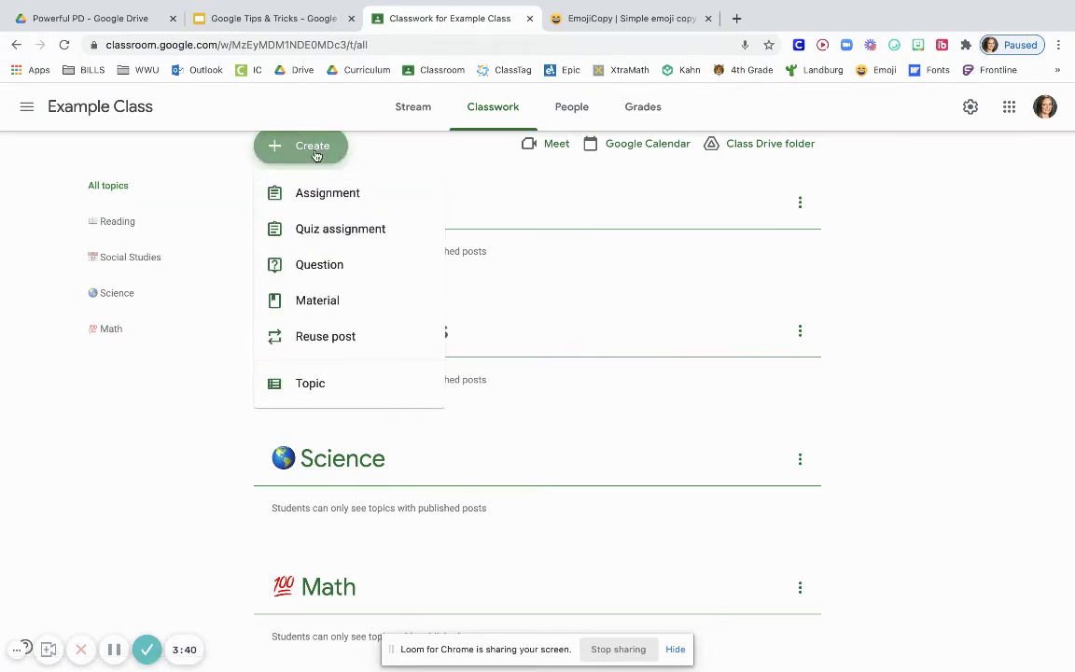
pyautogui.click(342, 383)
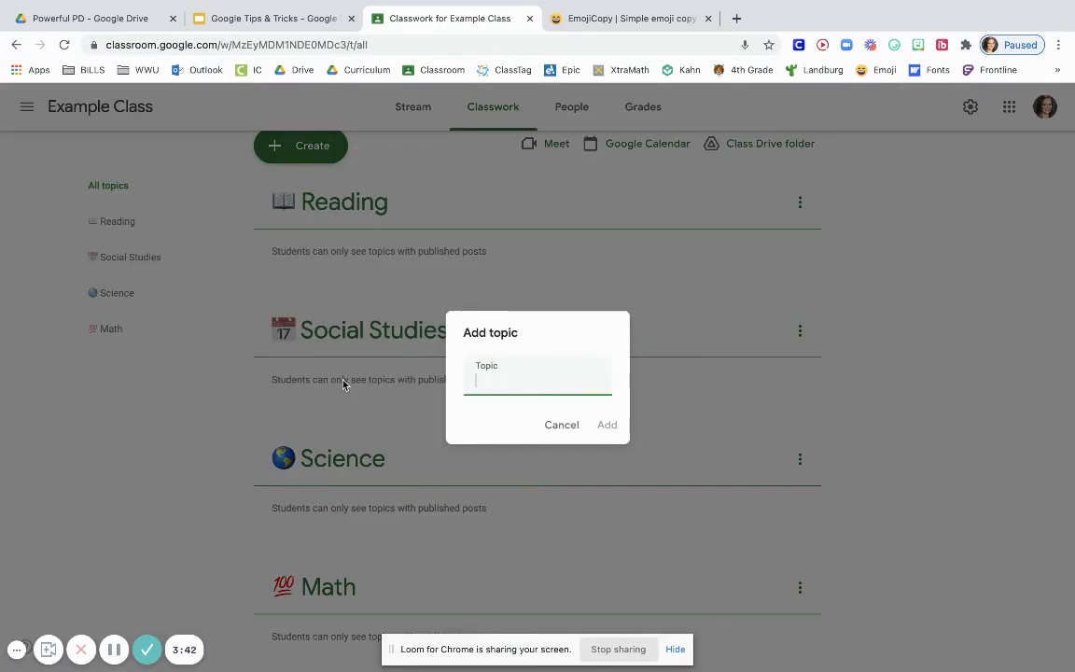
pyautogui.write('Week o')
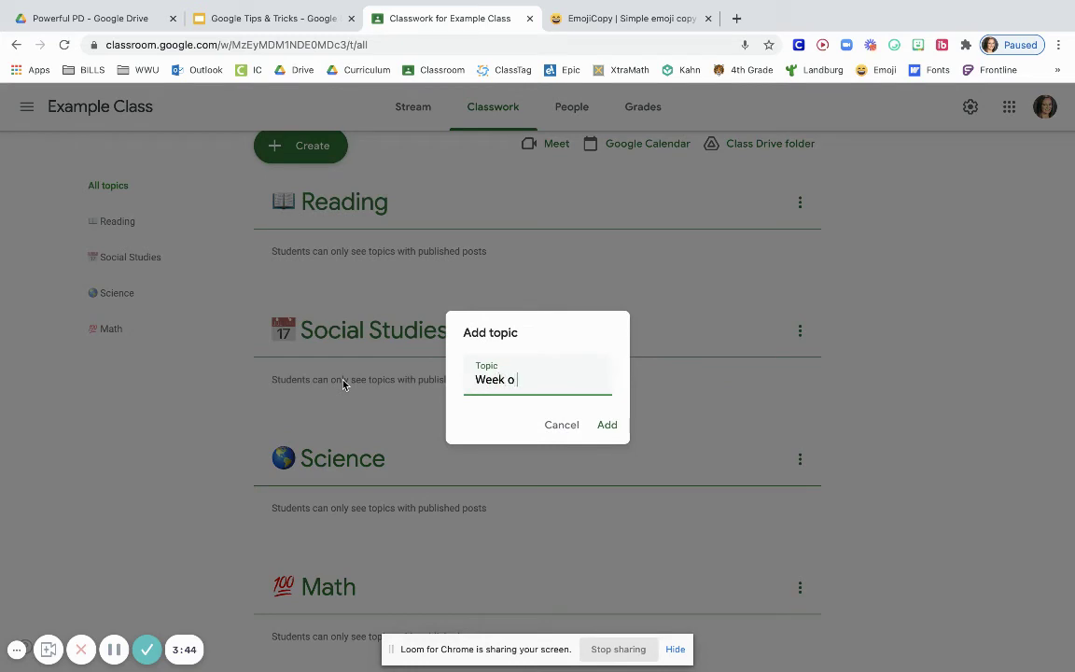
pyautogui.write('f April 6-10')
pyautogui.click(606, 425)
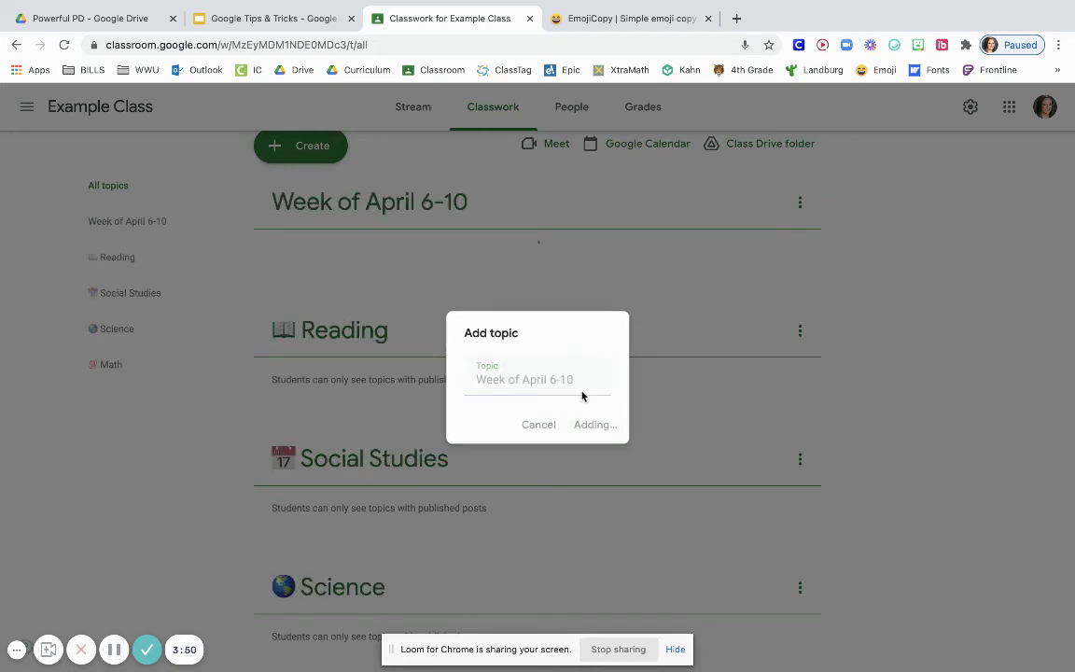